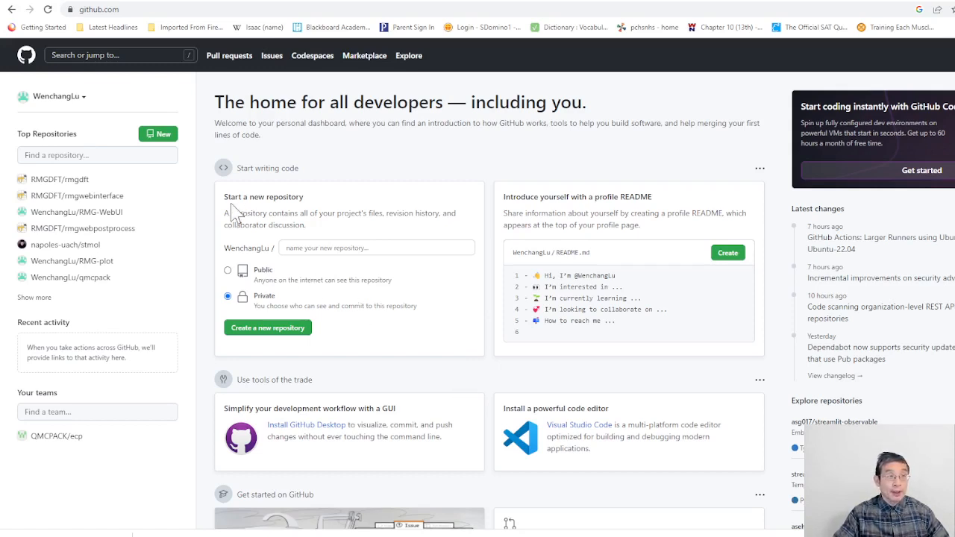
Step: Search GitHub for rmgdft and open the web app linked in the RMGDFT/rmgwebinterface repository
click(123, 56)
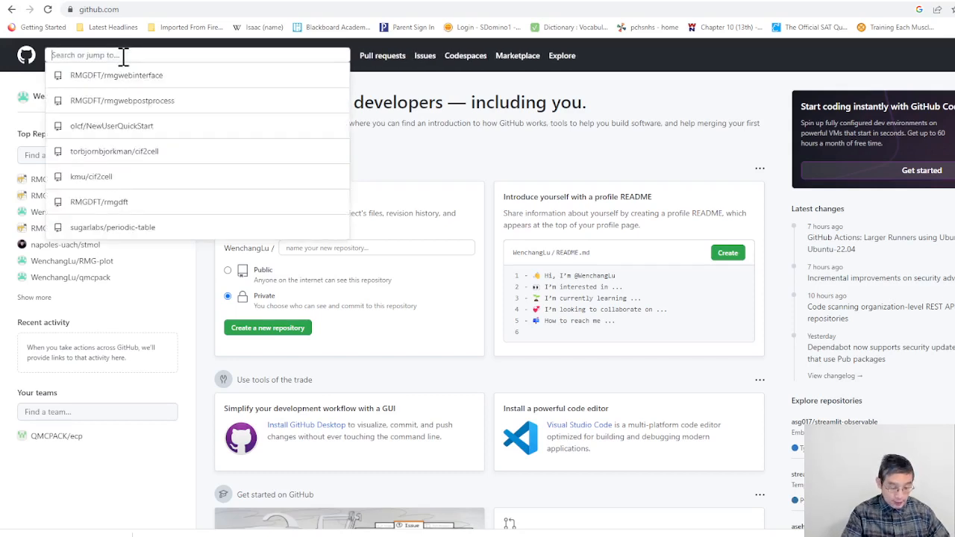
text(rmg)
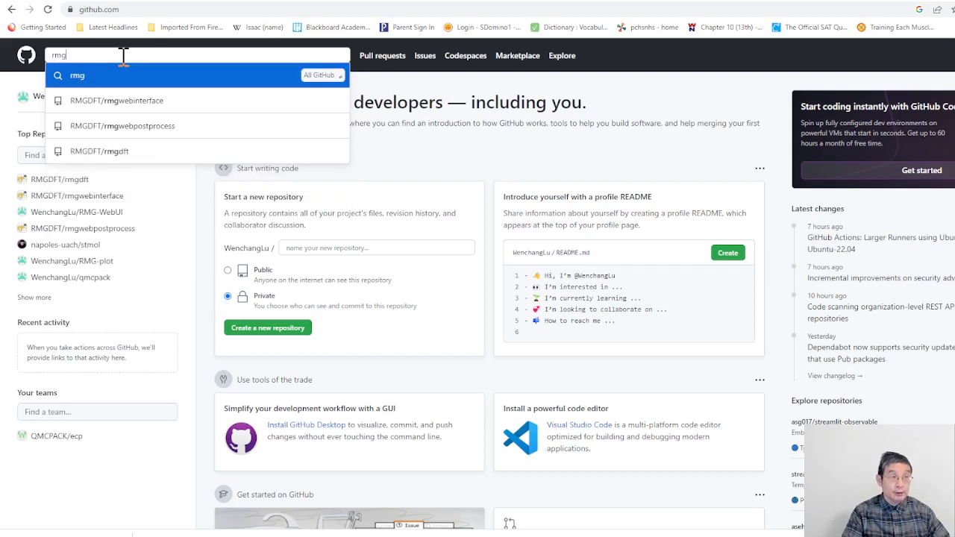
text(dftt)
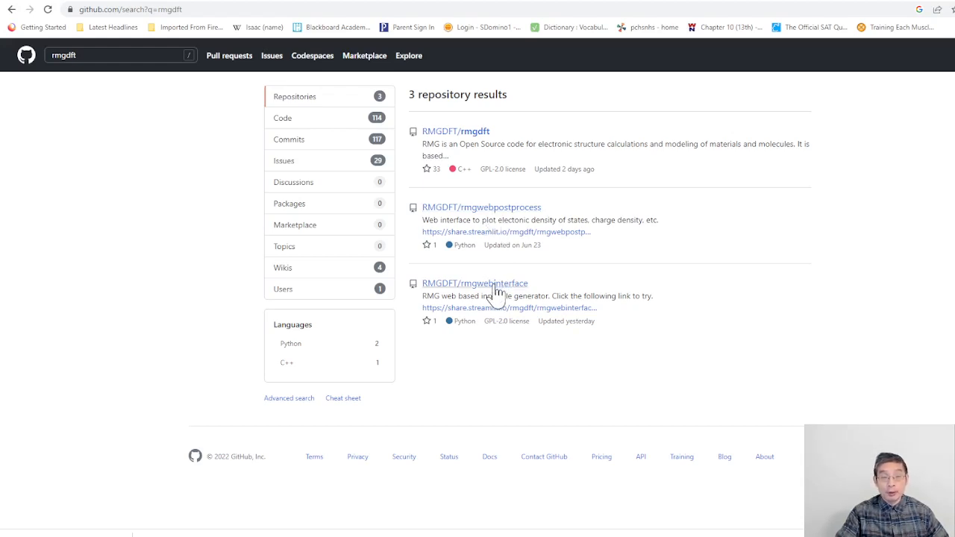
click(495, 286)
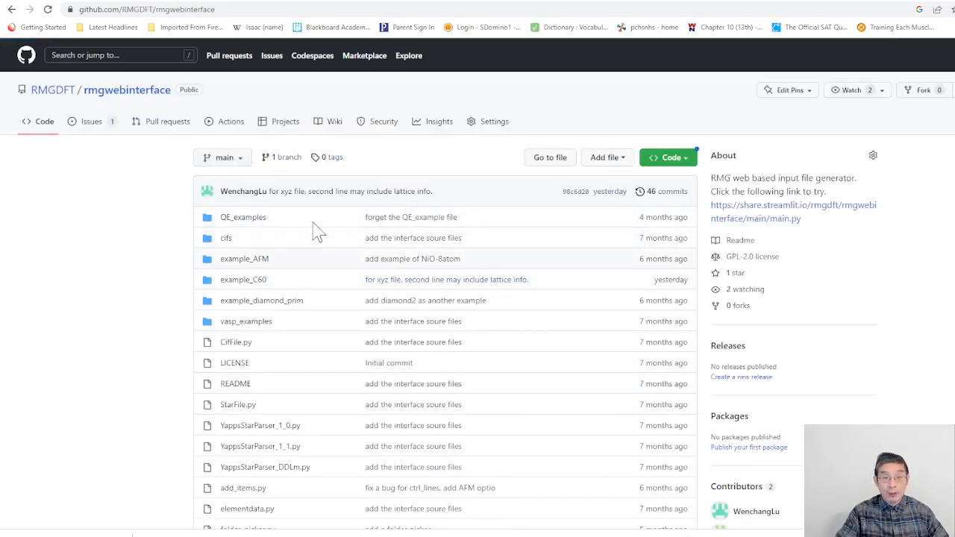
click(771, 212)
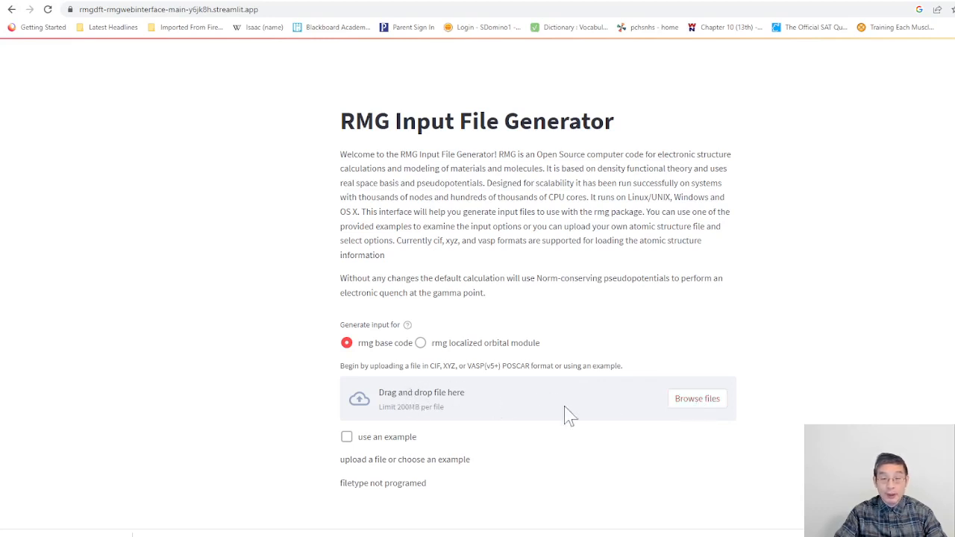
Step: Try uploading PI_init.xyz to check its lattice information, and remove the file again
click(702, 404)
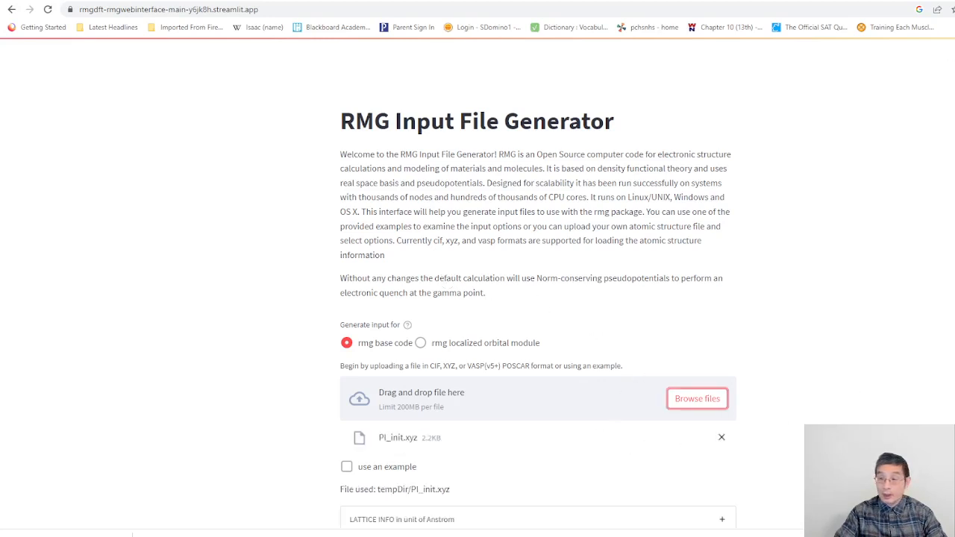
scroll(603, 293, down, 2)
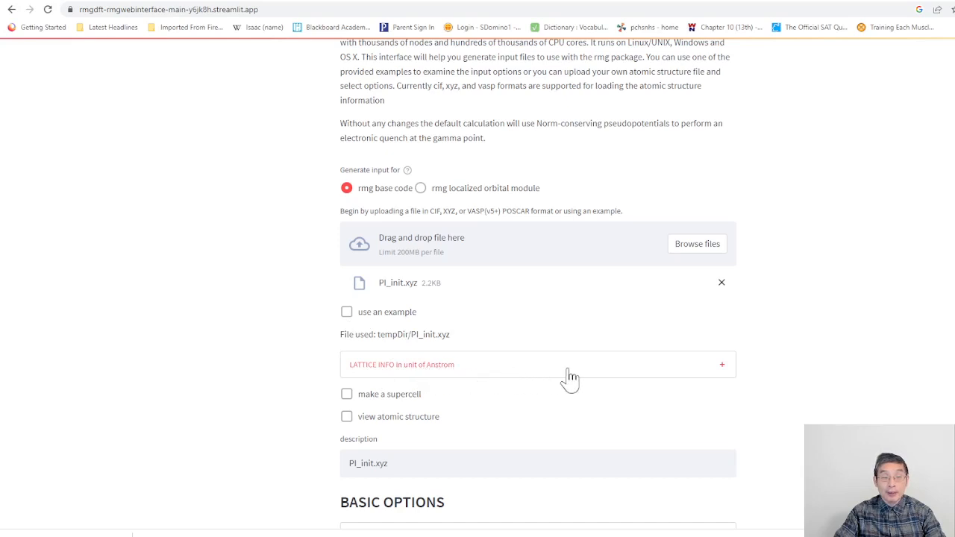
click(718, 375)
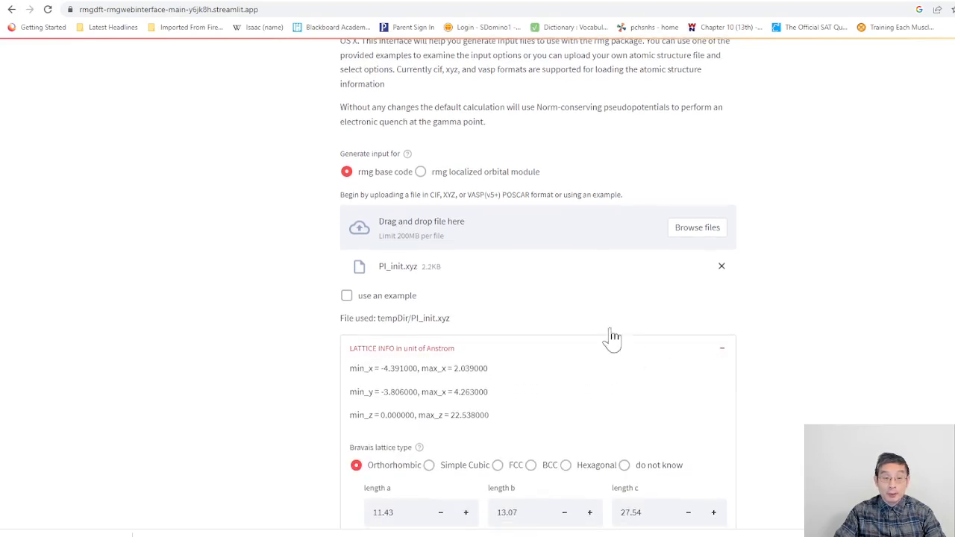
click(404, 511)
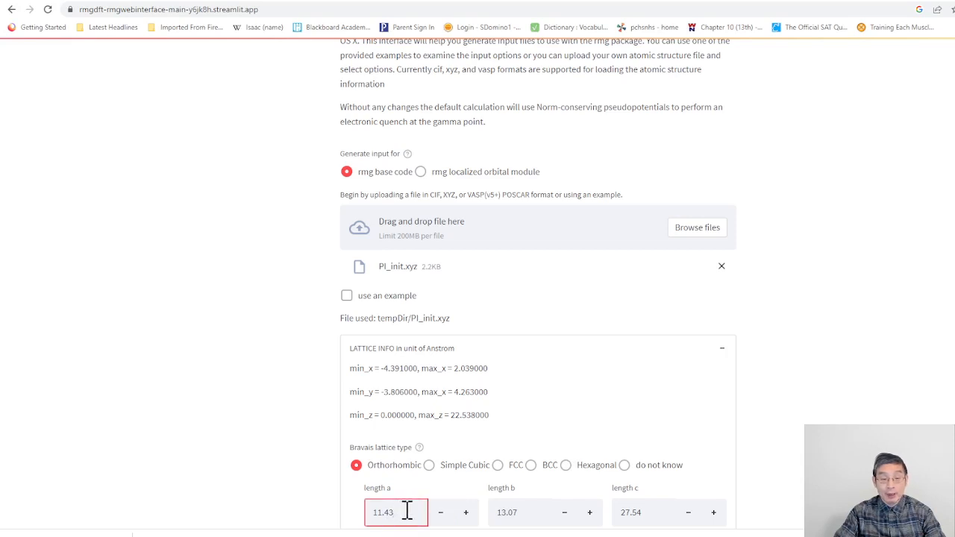
click(722, 267)
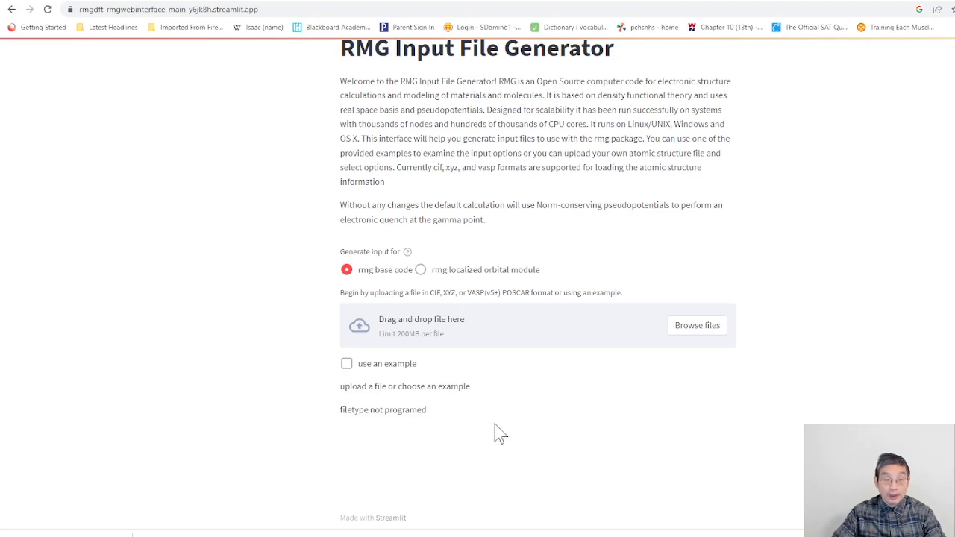
Step: Enable the use of a provided example and go through the cif, xyz, vasp and QE examples
click(348, 365)
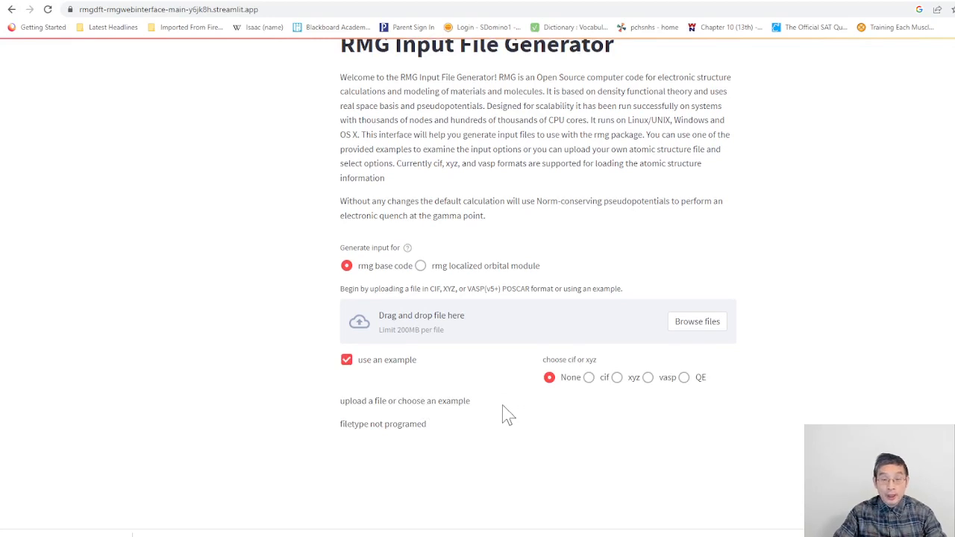
click(589, 379)
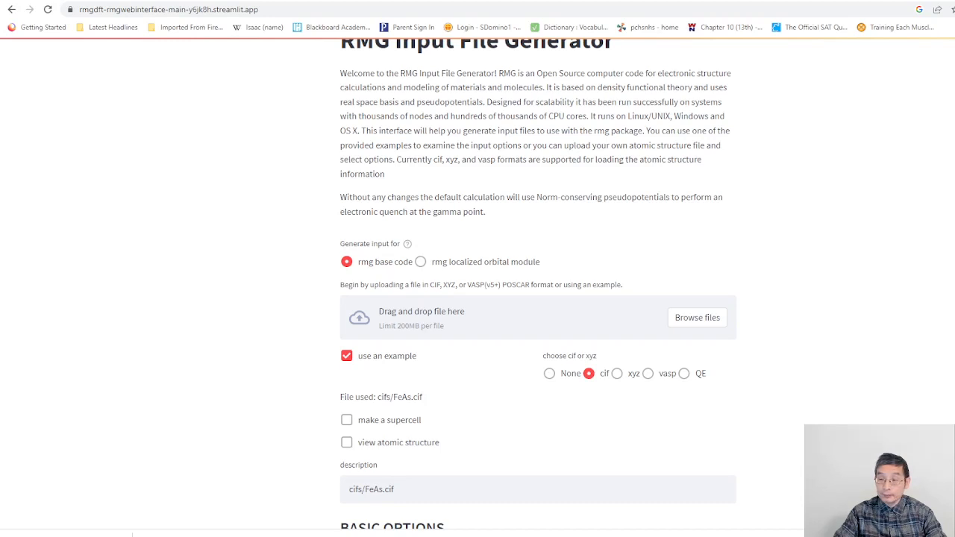
scroll(539, 285, down, 1)
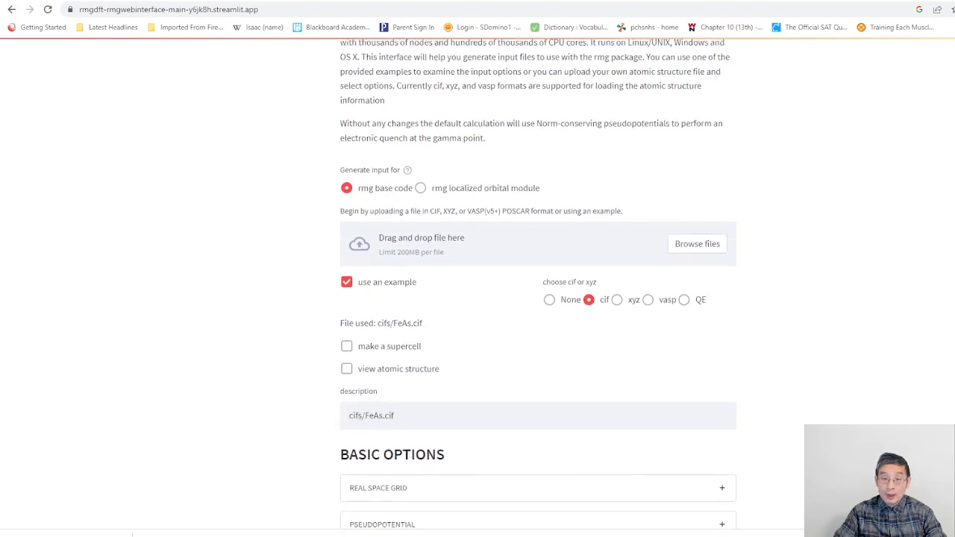
click(618, 301)
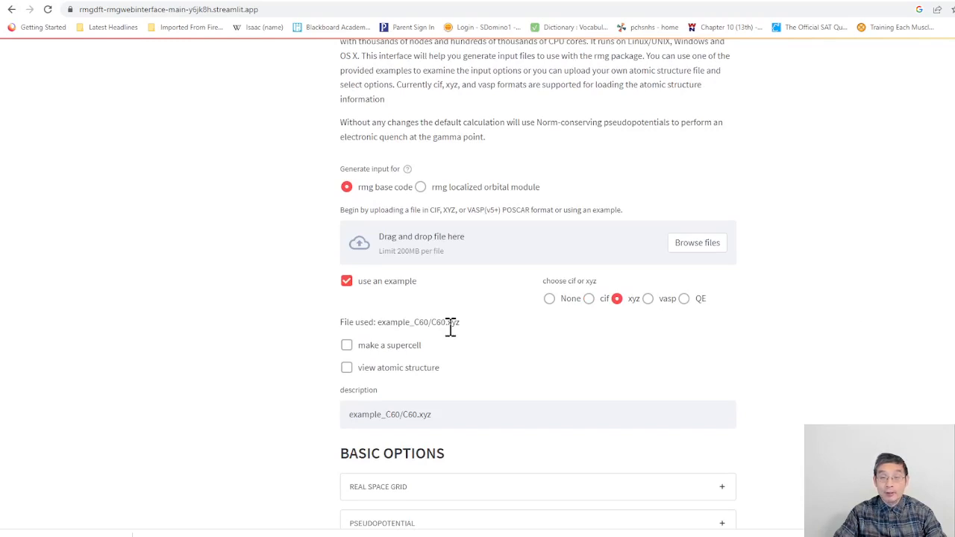
click(648, 300)
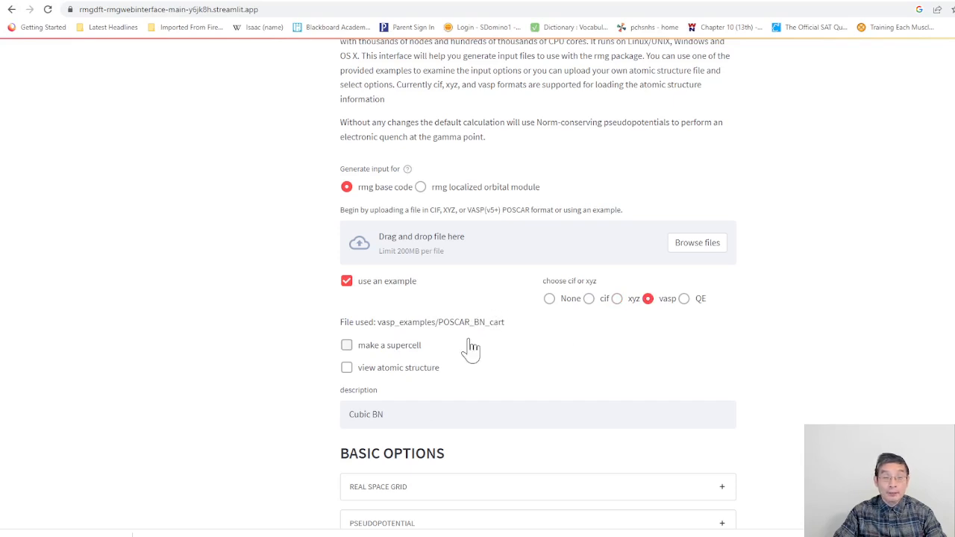
click(685, 299)
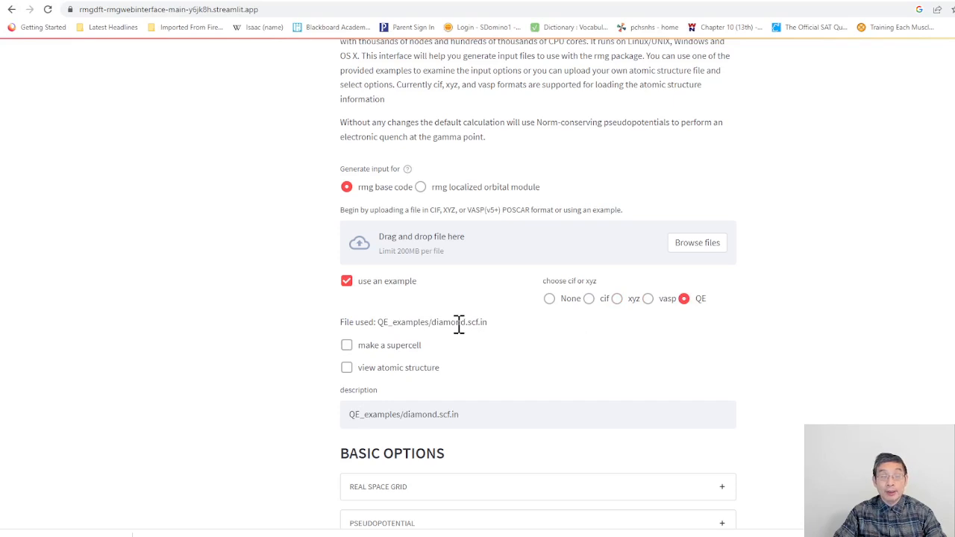
Step: Select the xyz example and show its atomic structure
click(617, 300)
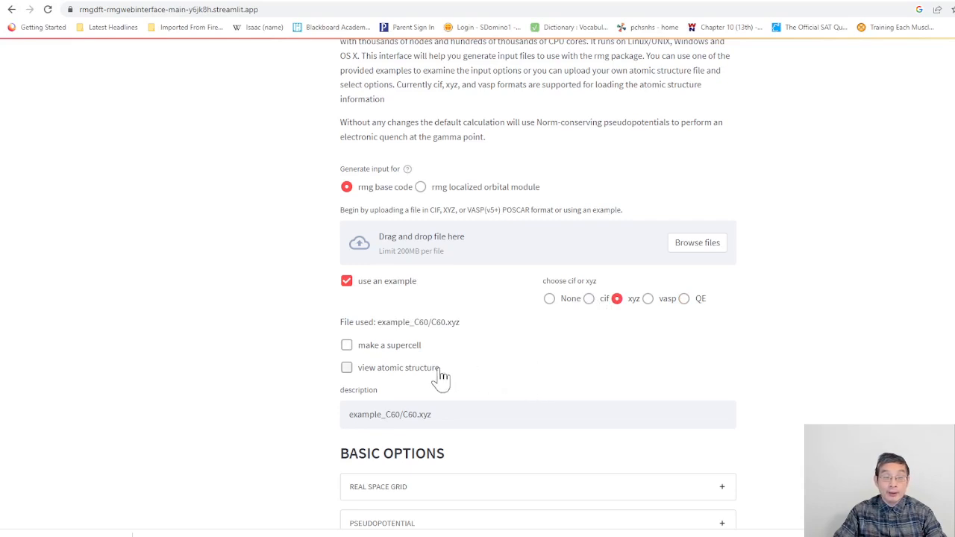
click(348, 368)
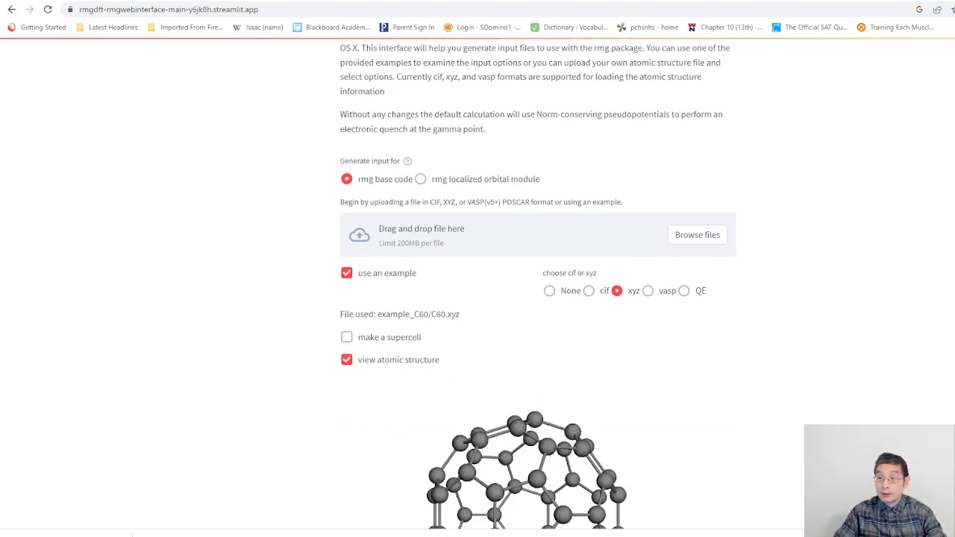
scroll(537, 298, down, 2)
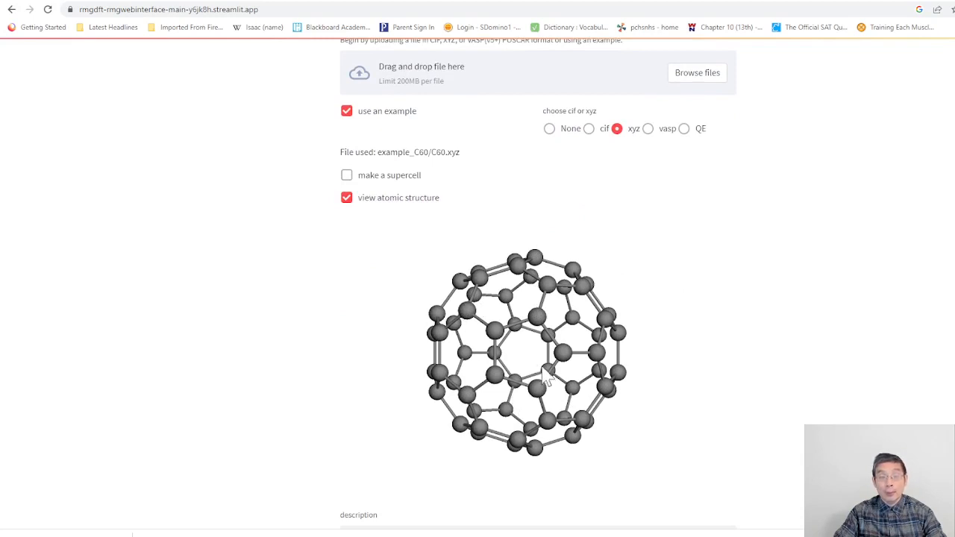
Step: Make a supercell of the C60 structure with an expansion of 2 1 1
click(347, 176)
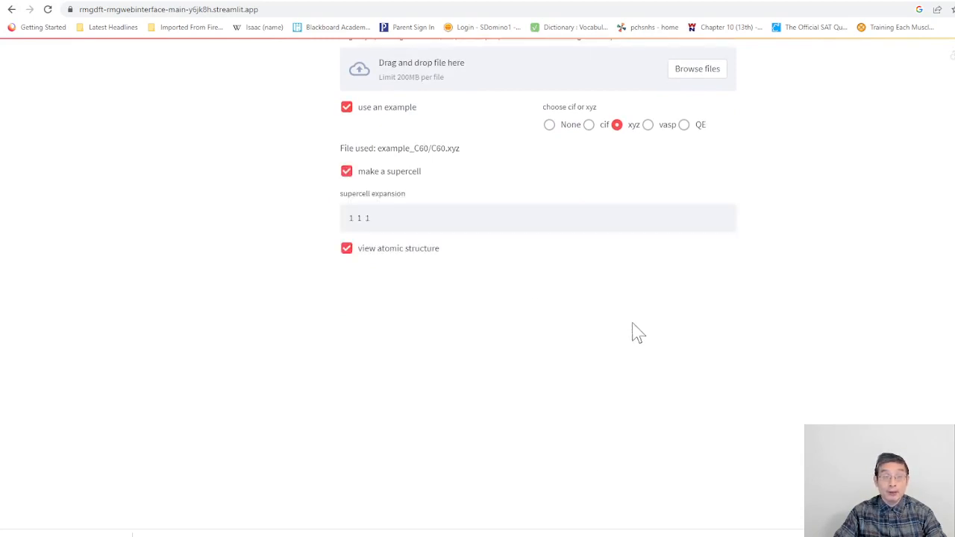
click(356, 221)
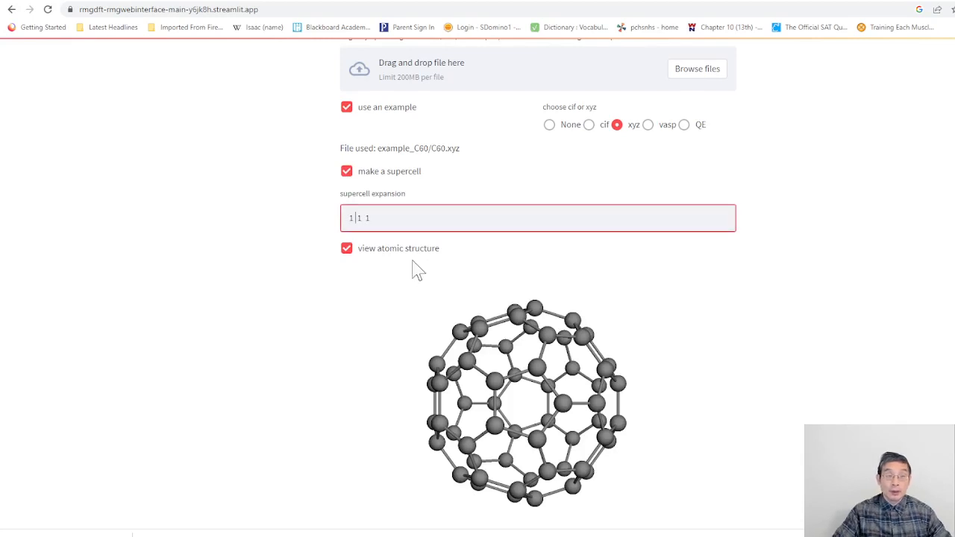
key(BackSpace)
text(2)
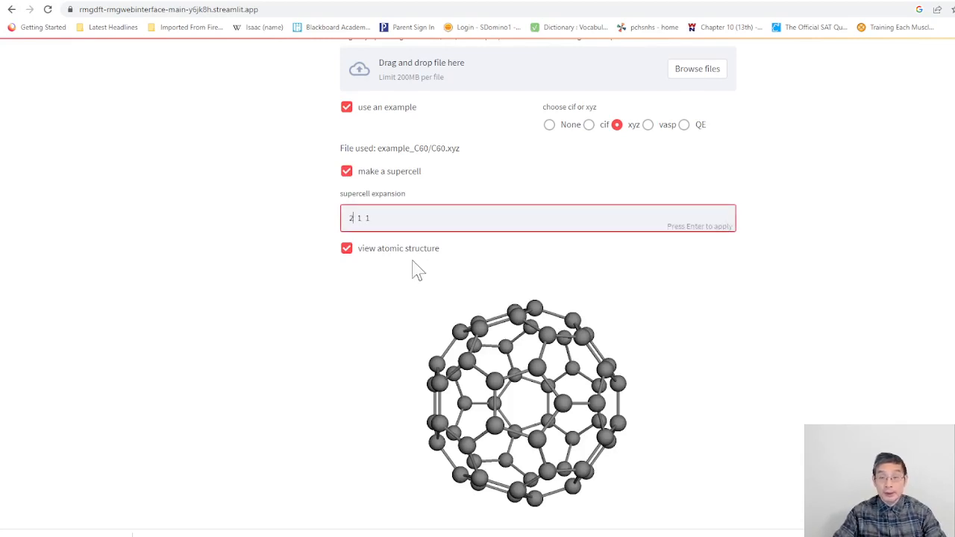
key(Return)
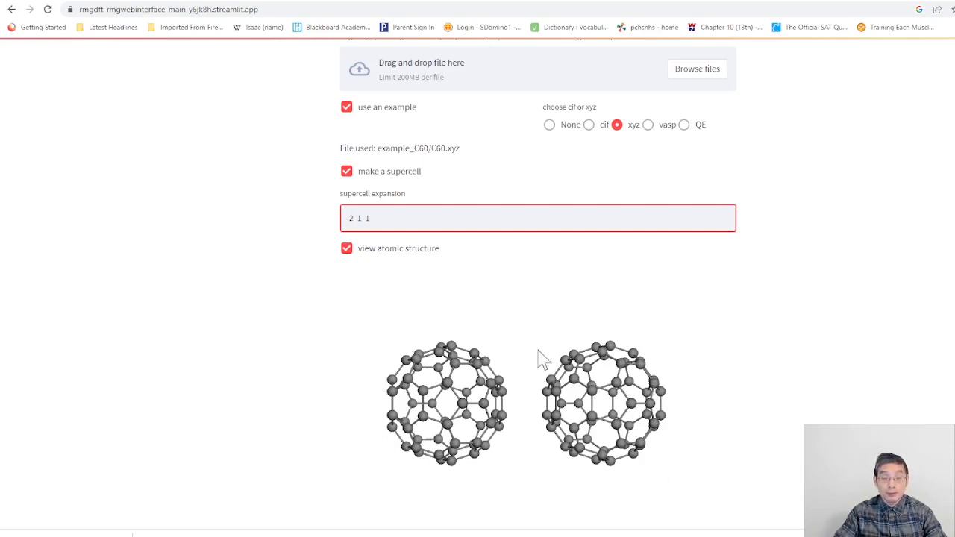
Step: Set the supercell expansion to 2 1 2 and rotate the structure to inspect the repeated molecules
click(373, 217)
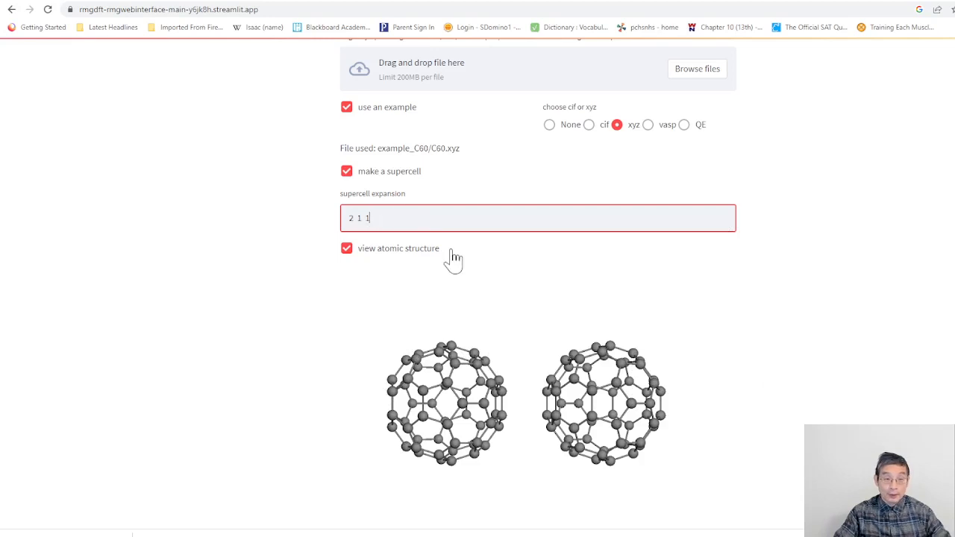
key(BackSpace)
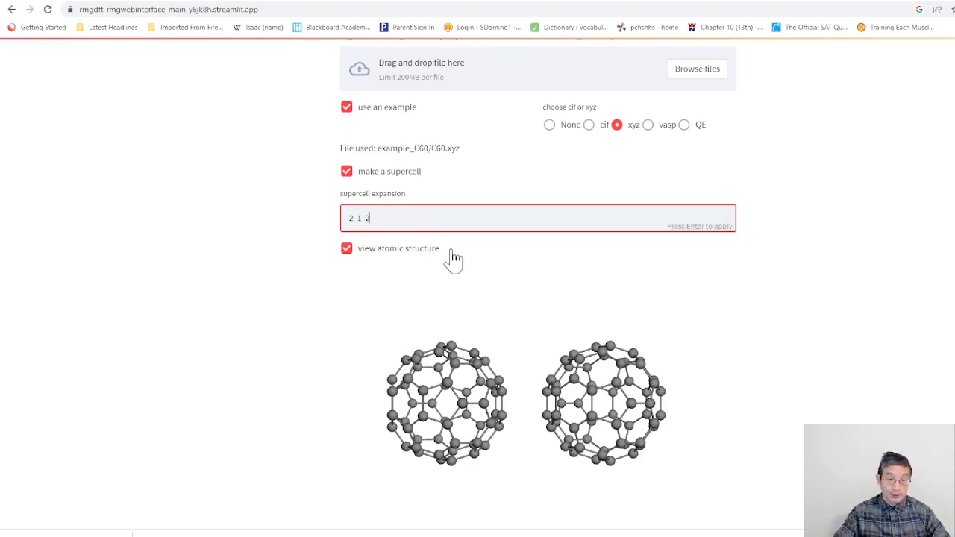
key(Return)
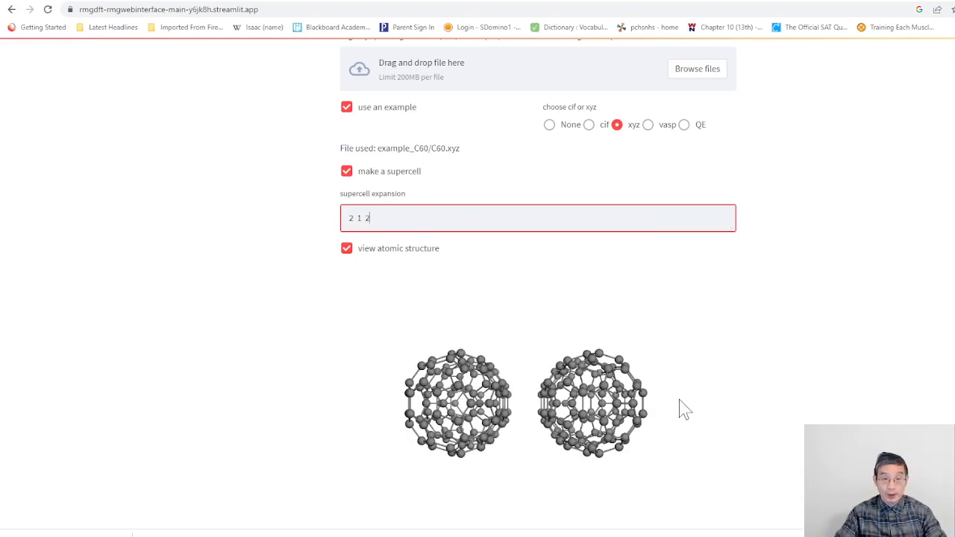
drag(565, 319, 515, 320)
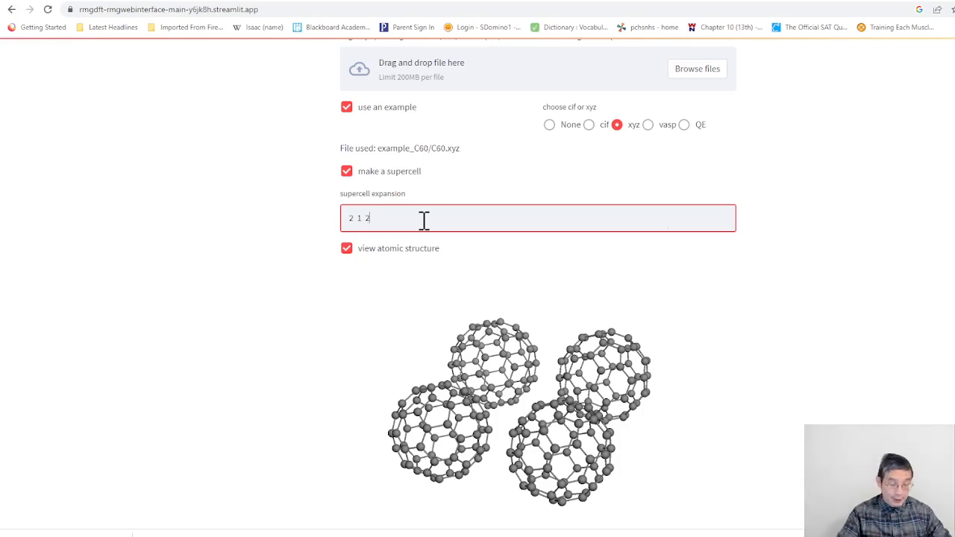
Step: Set the supercell expansion to 1 1 1 and hide the atomic structure view
key(BackSpace)
text(1)
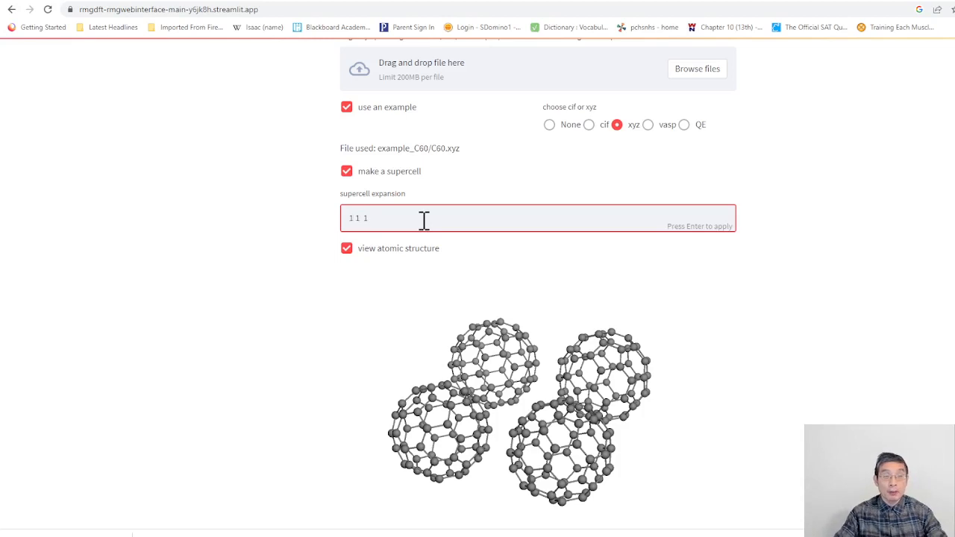
click(347, 249)
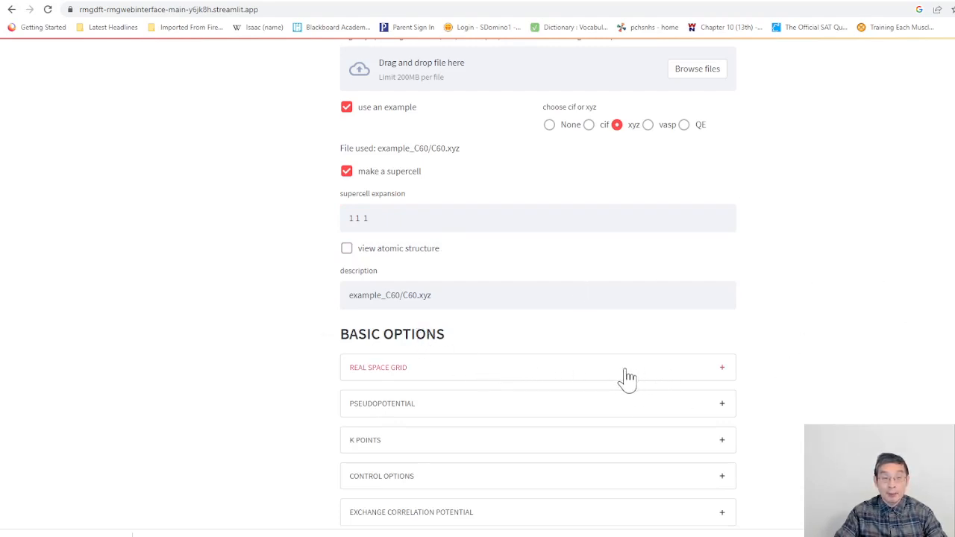
Step: Expand the real space grid options, raise the grid spacing to 0.47 bohr and bring it back down to 0.39 bohr
click(721, 379)
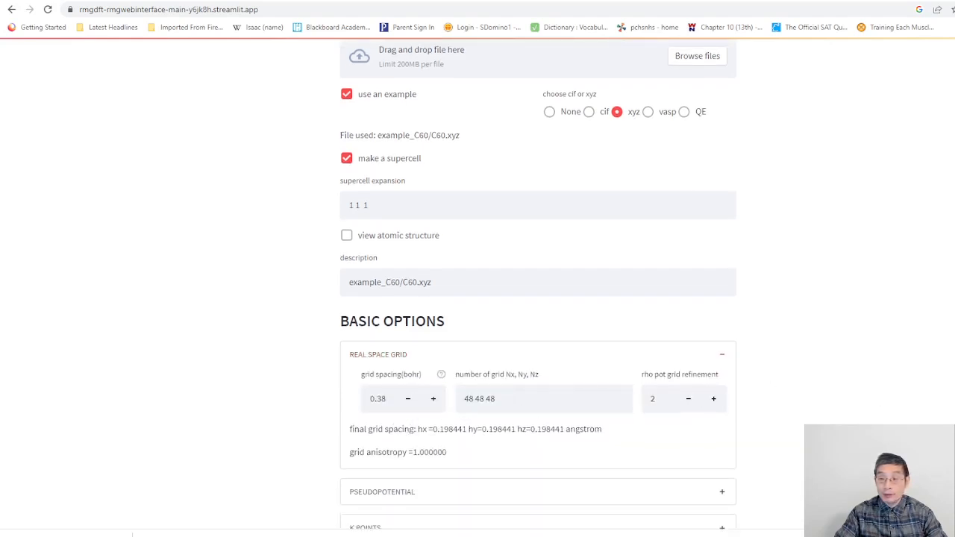
scroll(537, 299, down, 2)
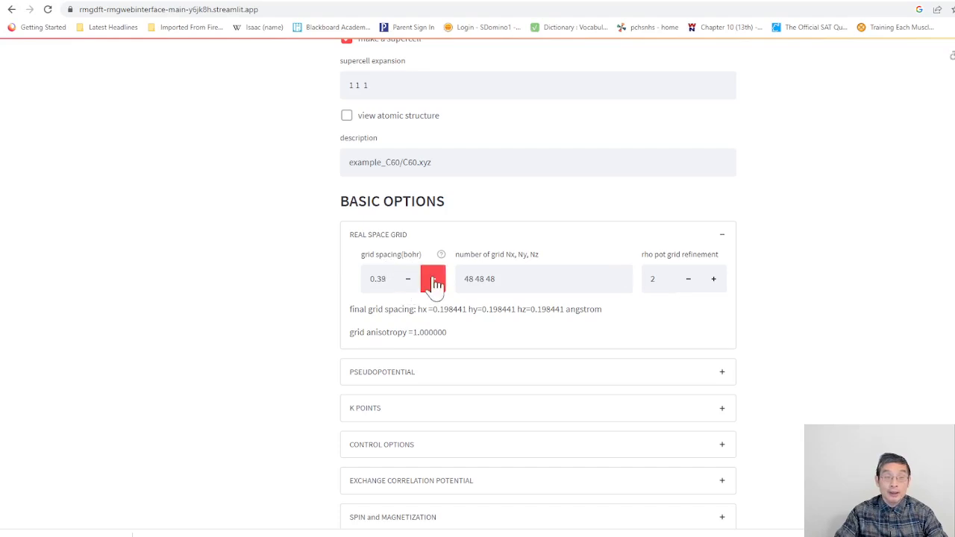
click(434, 284)
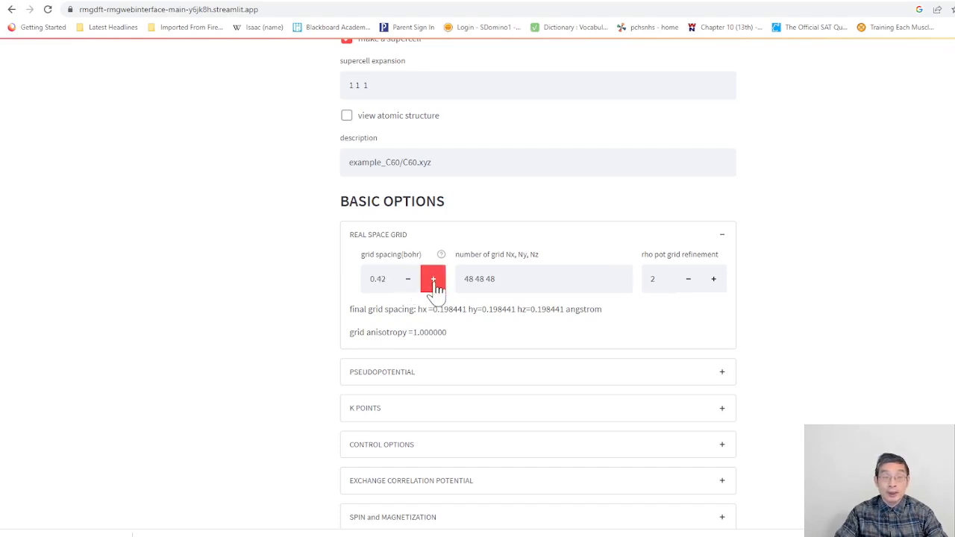
click(436, 289)
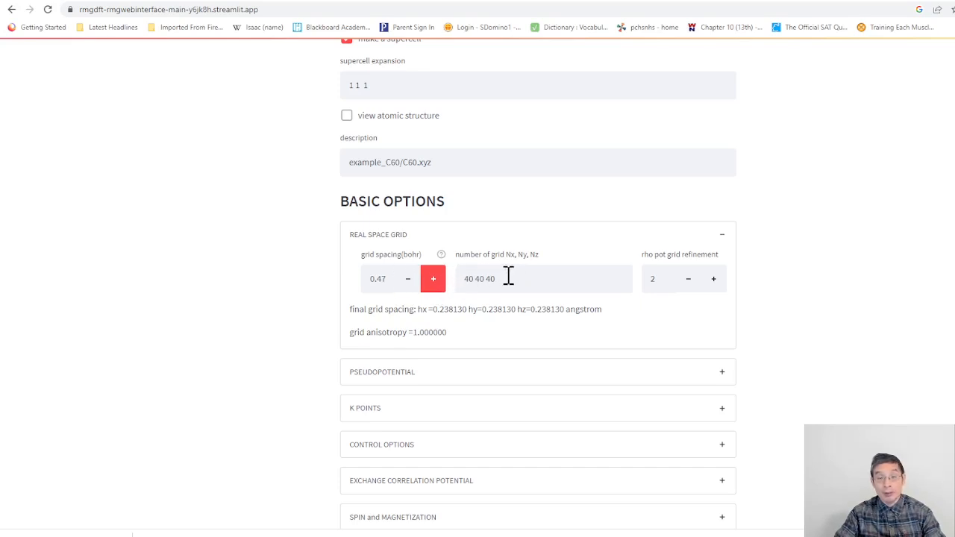
click(409, 281)
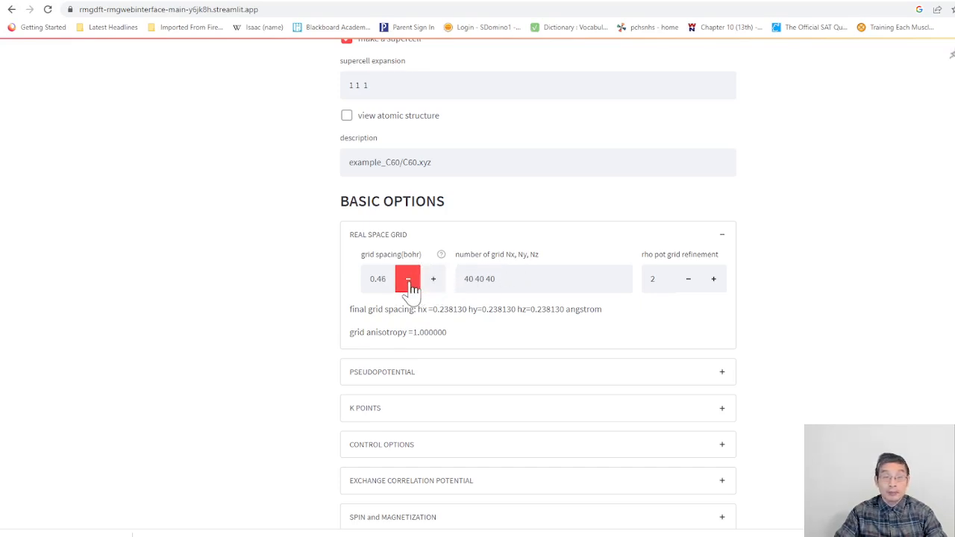
click(409, 281)
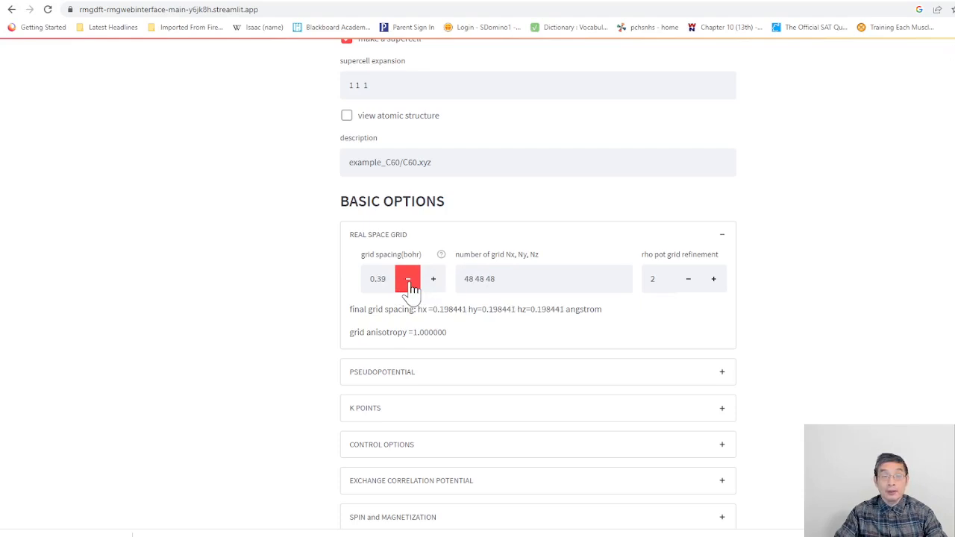
Step: Lower the grid spacing to 0.35 bohr and choose SelectFiles as the pseudopotential source
click(409, 281)
click(409, 281)
click(409, 281)
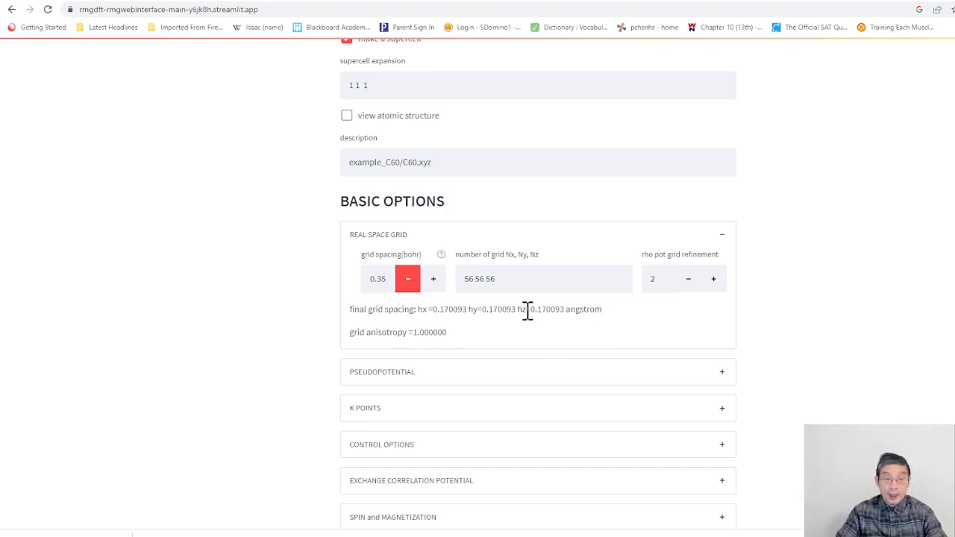
click(721, 382)
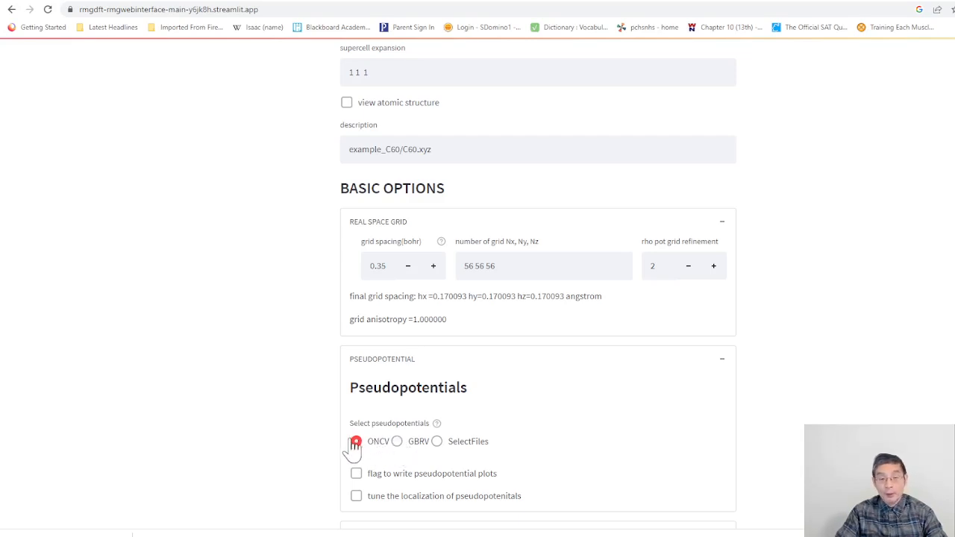
click(437, 442)
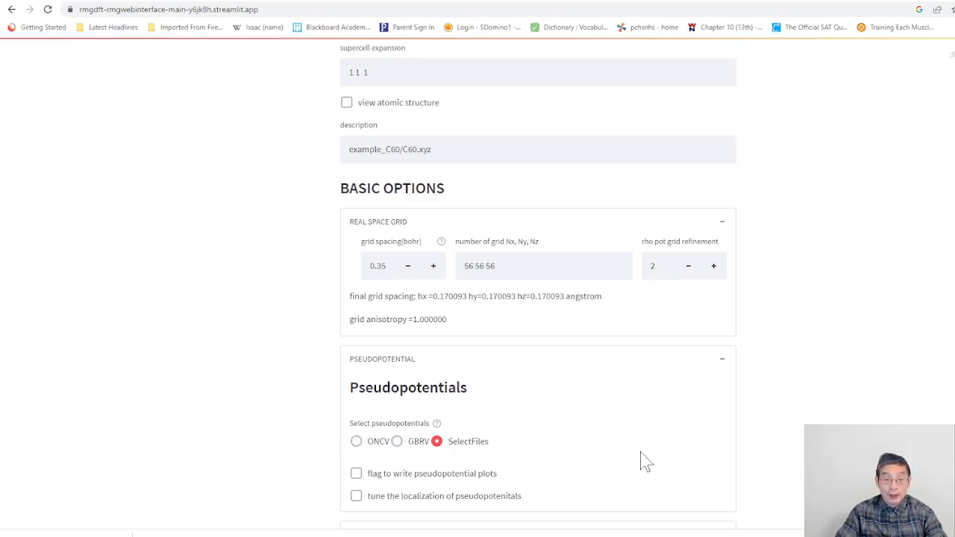
scroll(649, 422, down, 2)
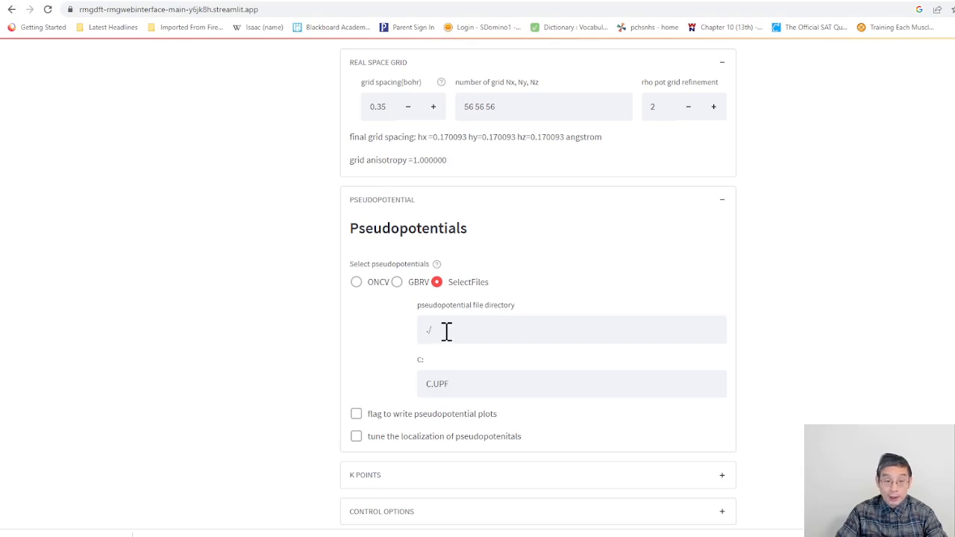
click(460, 382)
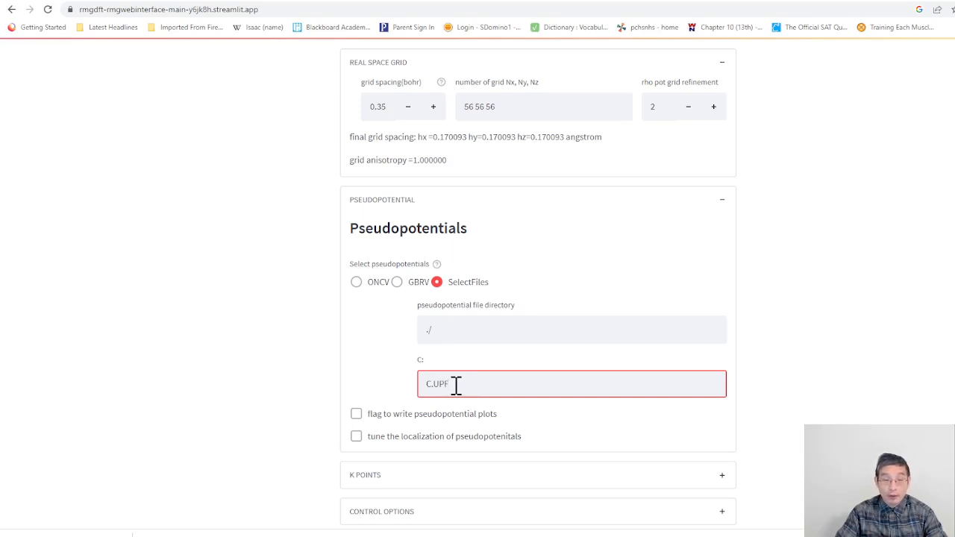
Step: Enable tuning of the pseudopotential localization, with local potential localization and non-local projector localization both switched off
click(358, 439)
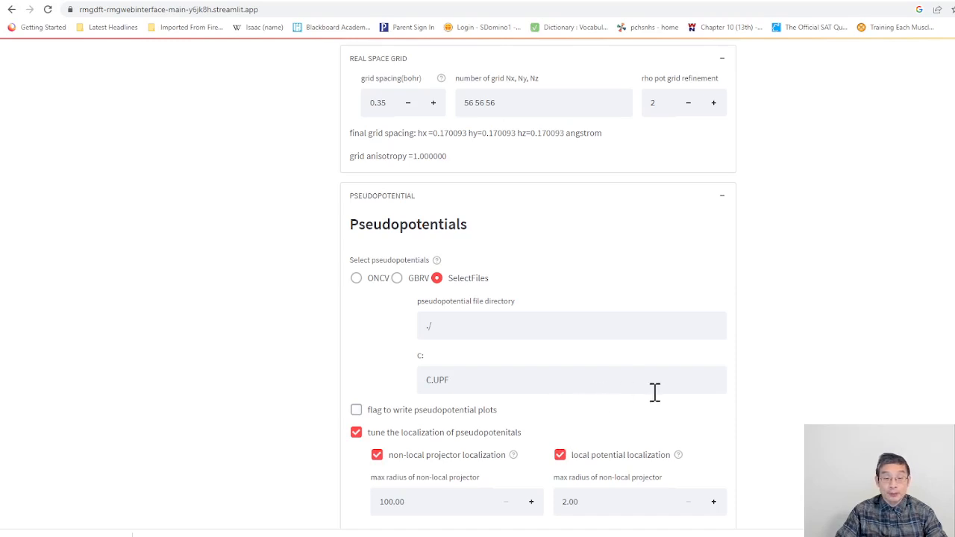
drag(367, 279, 515, 301)
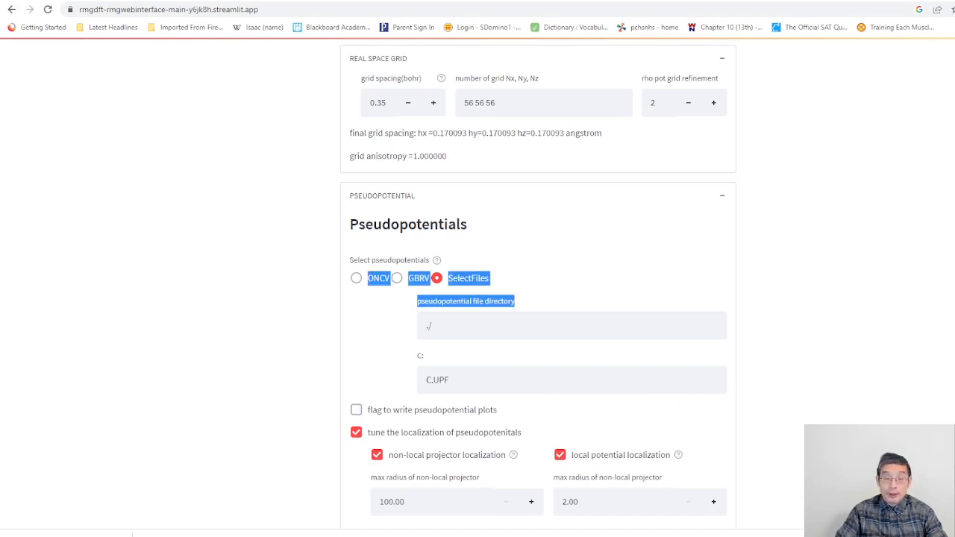
scroll(746, 358, down, 3)
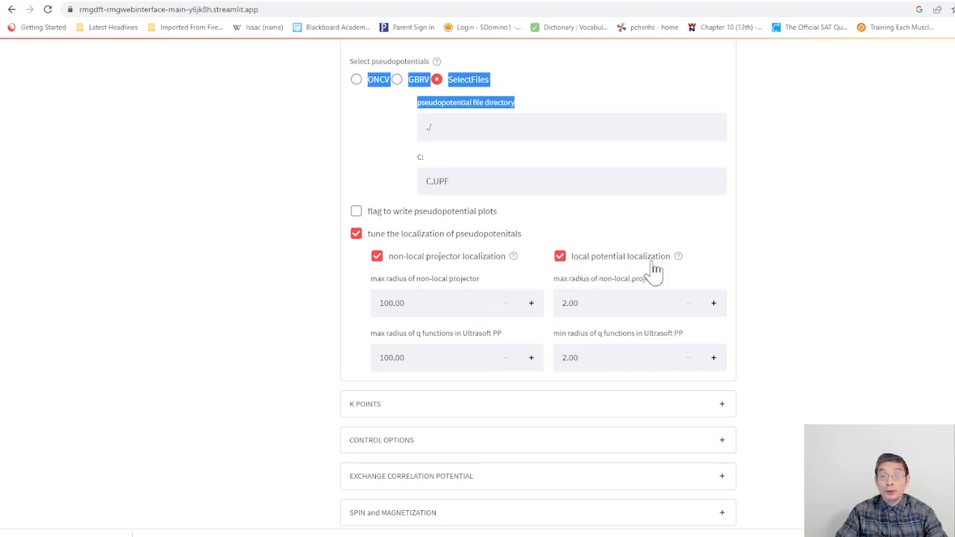
click(561, 258)
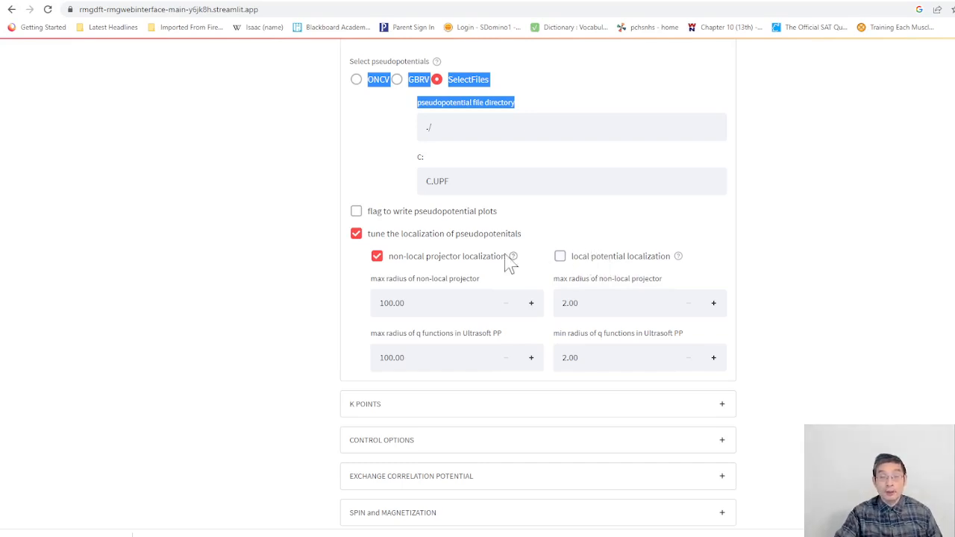
click(379, 259)
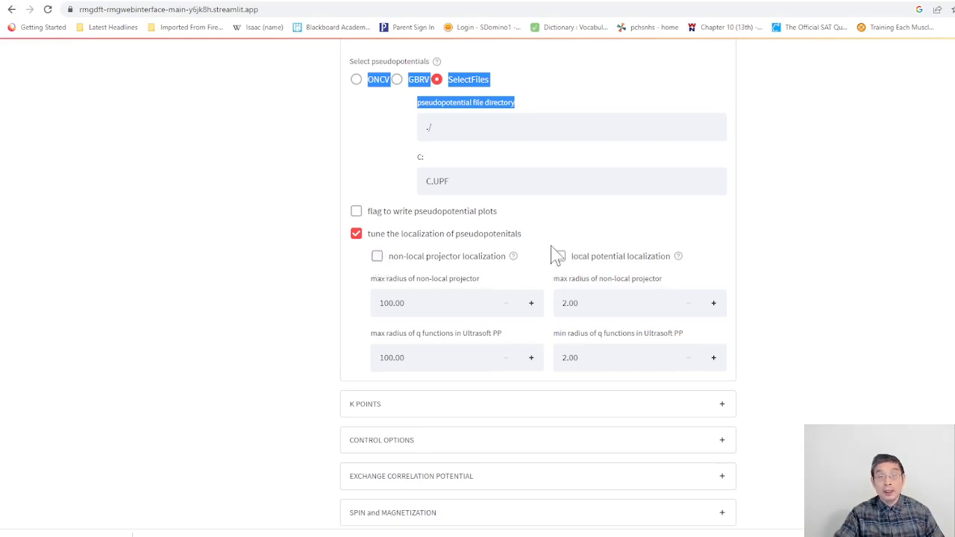
Step: Enable non-local projector localization while leaving local potential localization off
mouse_move(515, 262)
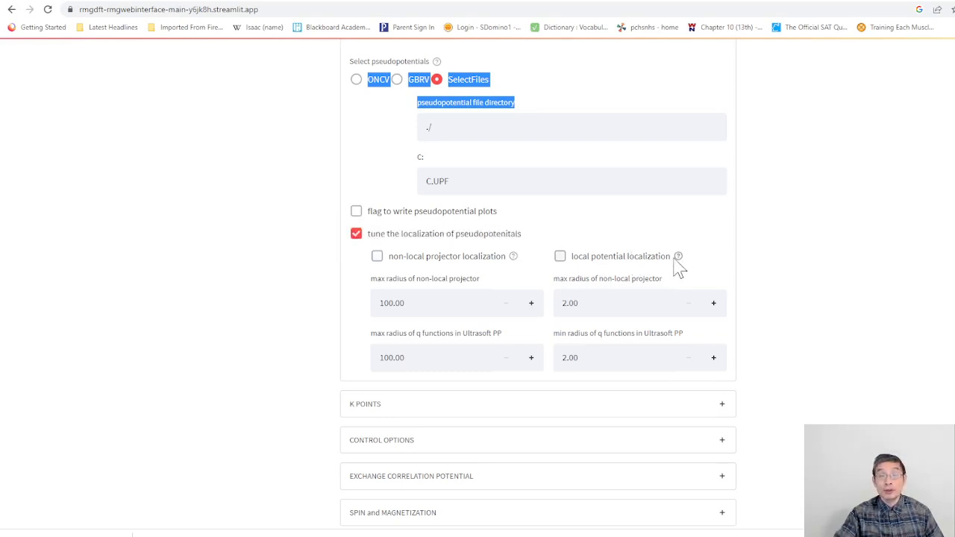
mouse_move(683, 266)
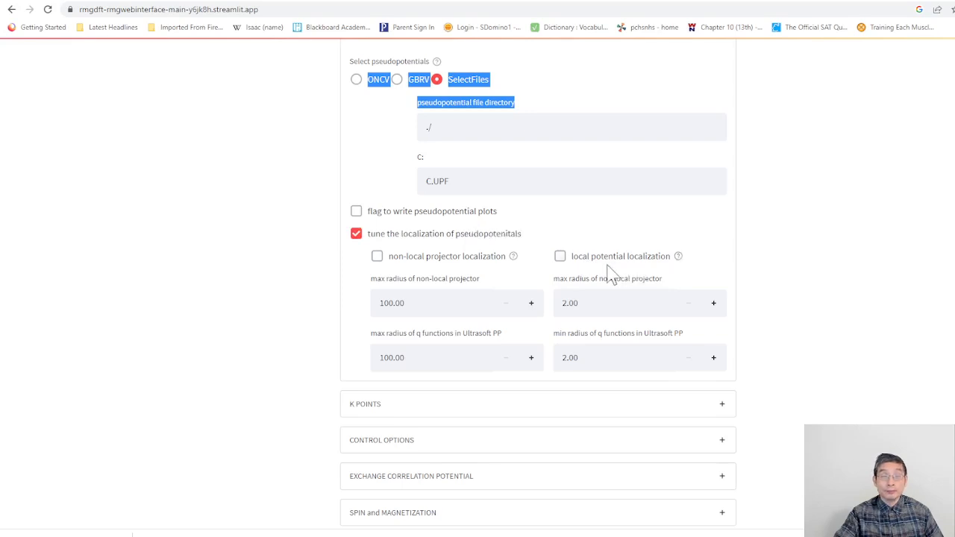
click(377, 258)
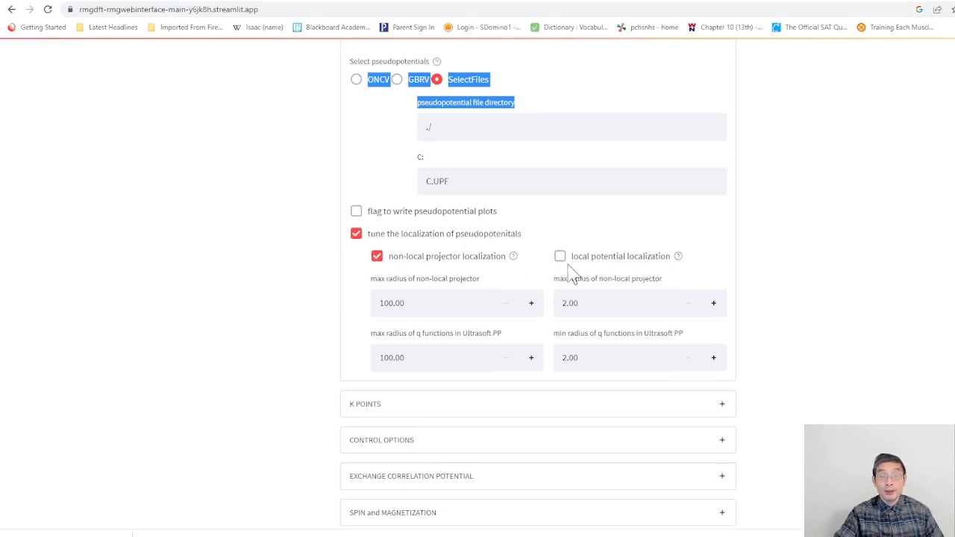
click(377, 257)
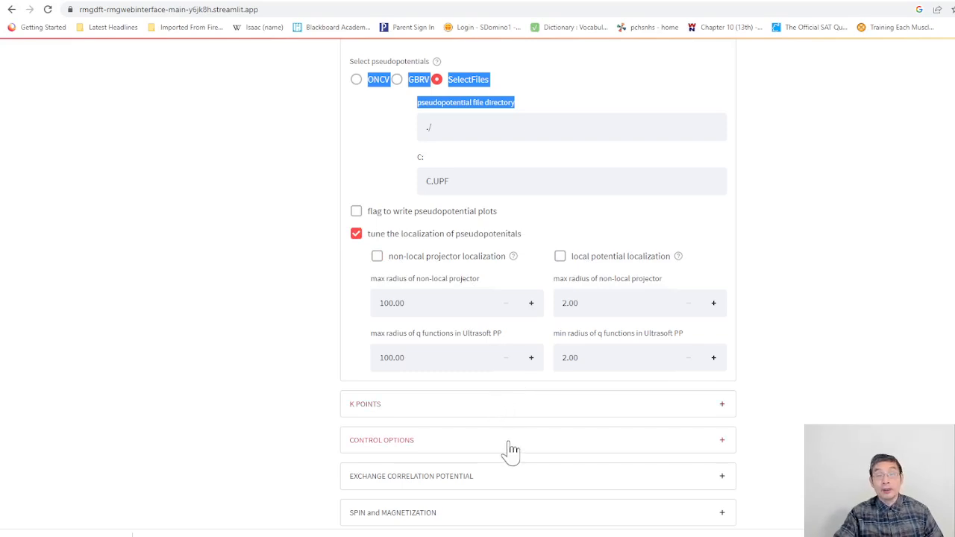
click(377, 257)
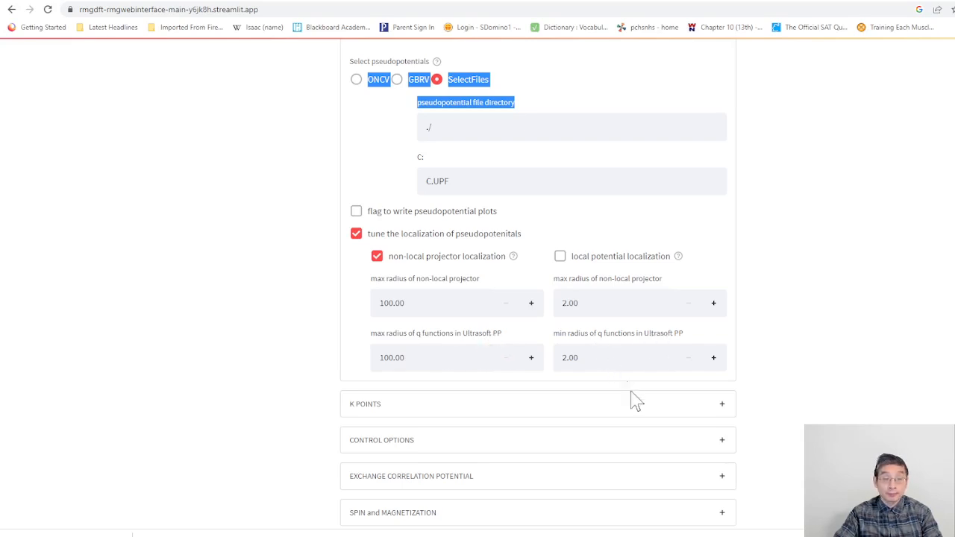
Step: Expand the K points options, choose the mesh method and go through the k-point mesh, shift and distribution fields
click(723, 408)
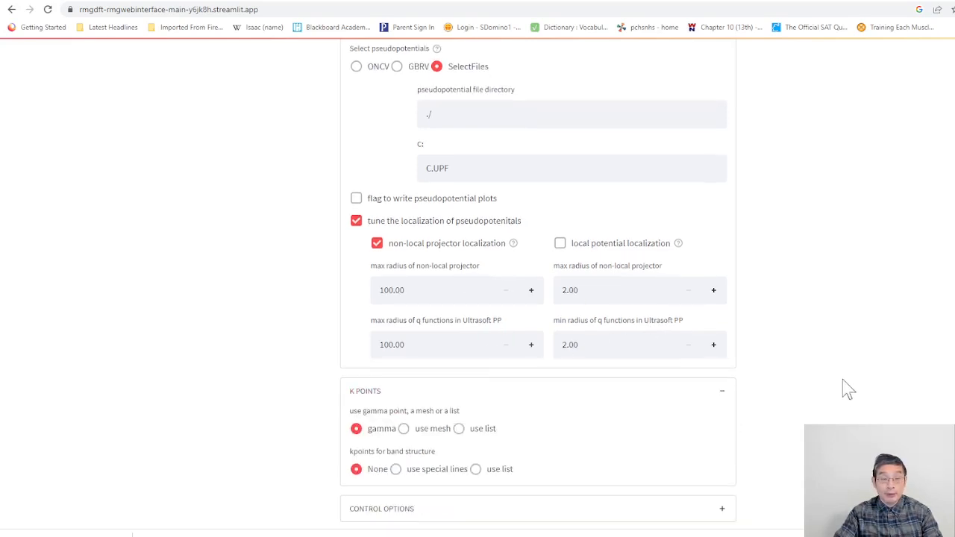
scroll(616, 367, down, 2)
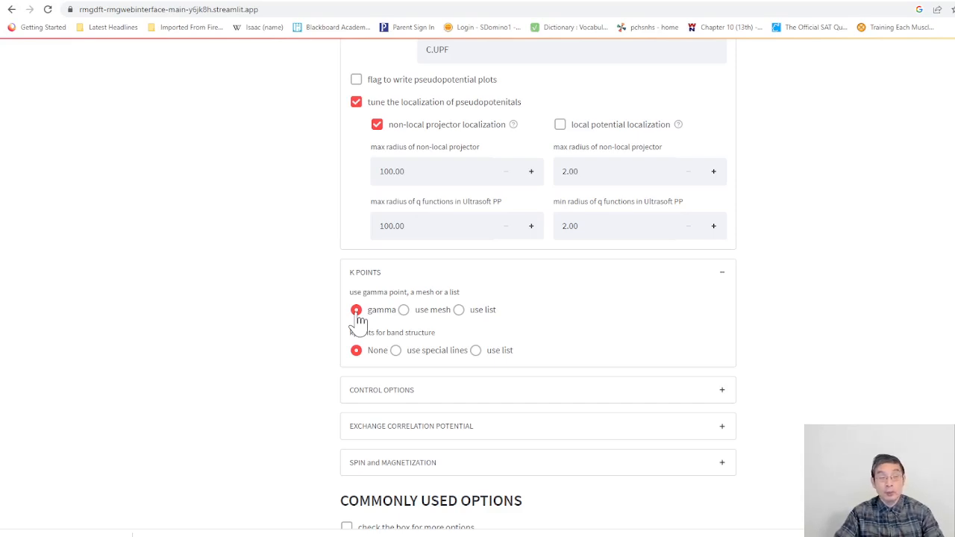
click(404, 310)
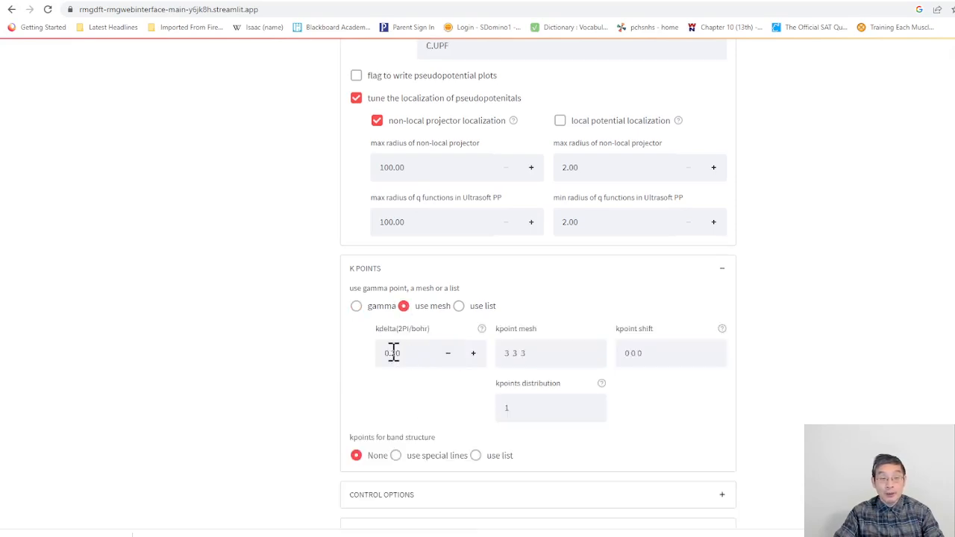
click(531, 353)
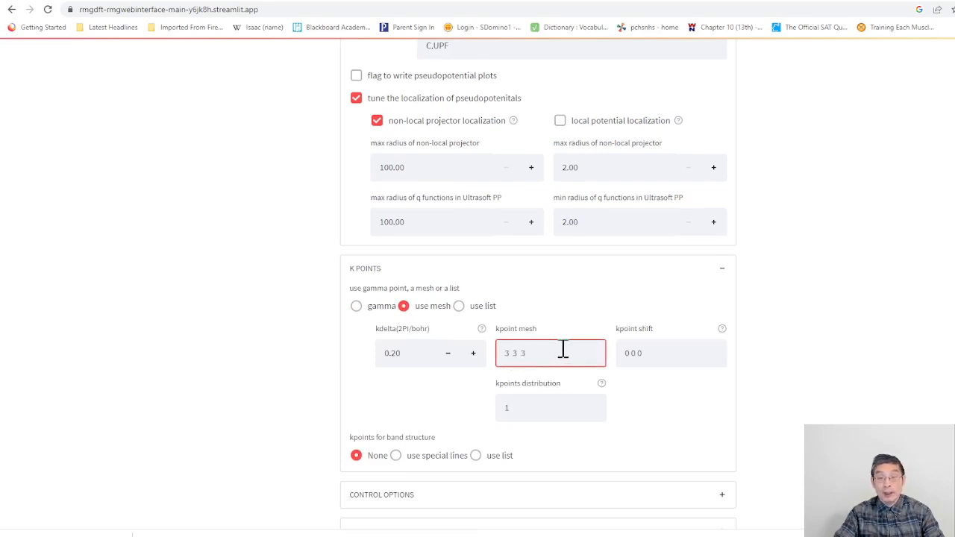
click(661, 349)
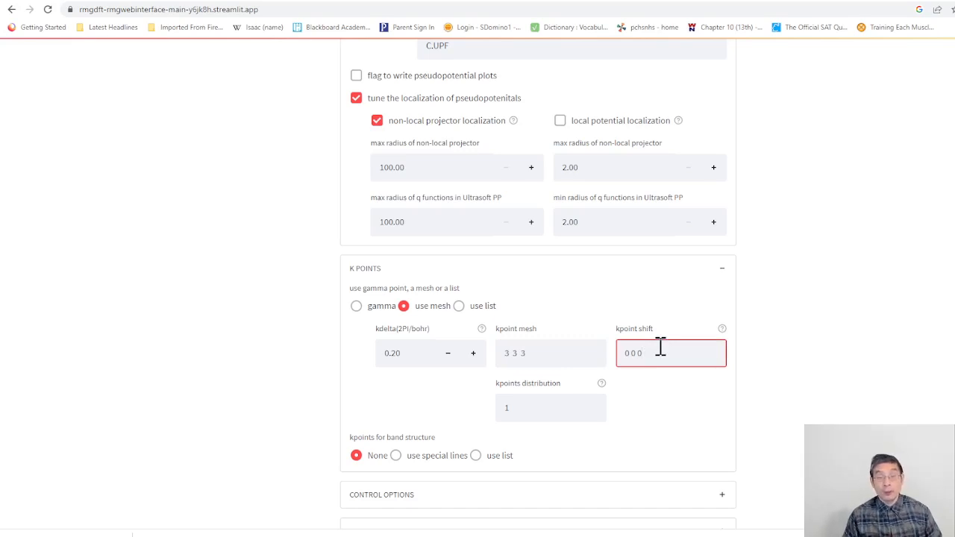
click(521, 409)
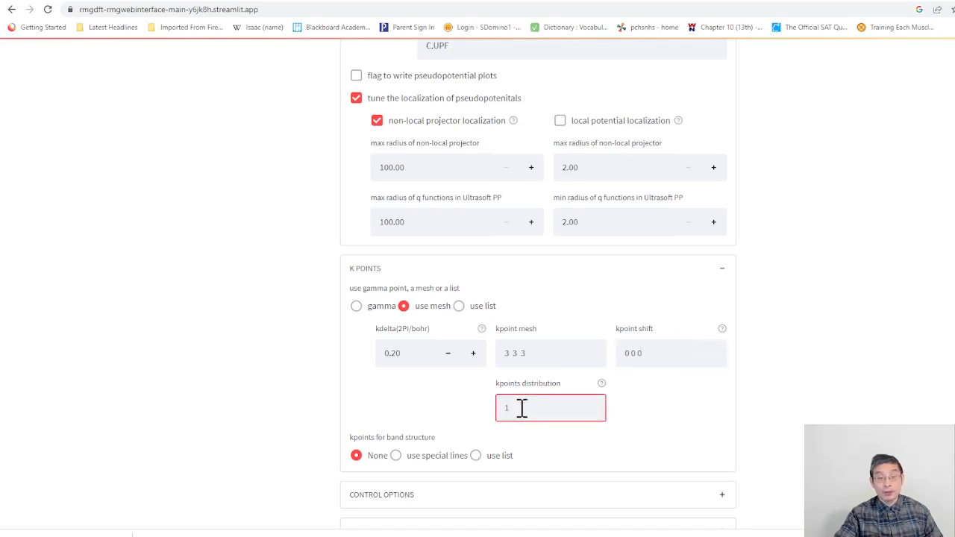
click(532, 352)
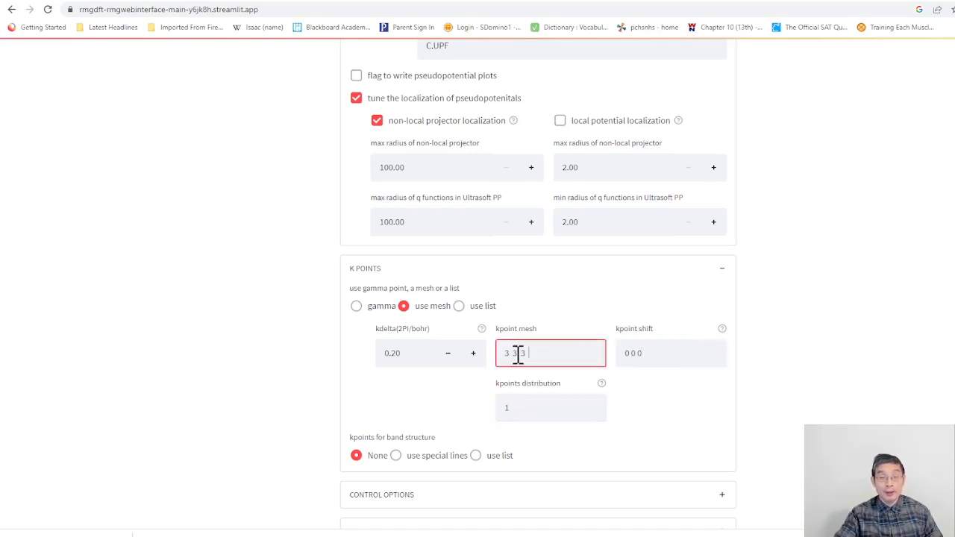
click(518, 411)
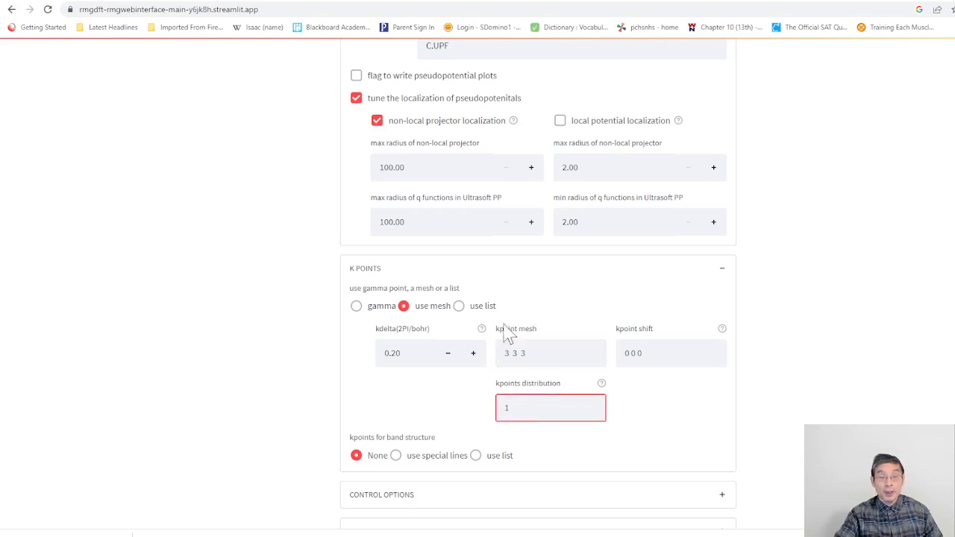
Step: Switch the k-points to a list and highlight the coordinates and weight of its entry
click(459, 306)
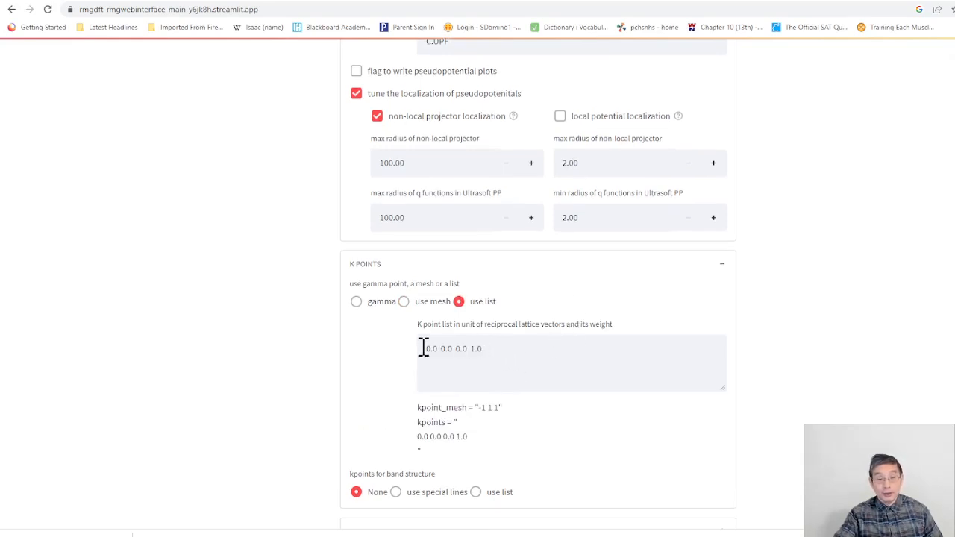
drag(424, 348, 490, 348)
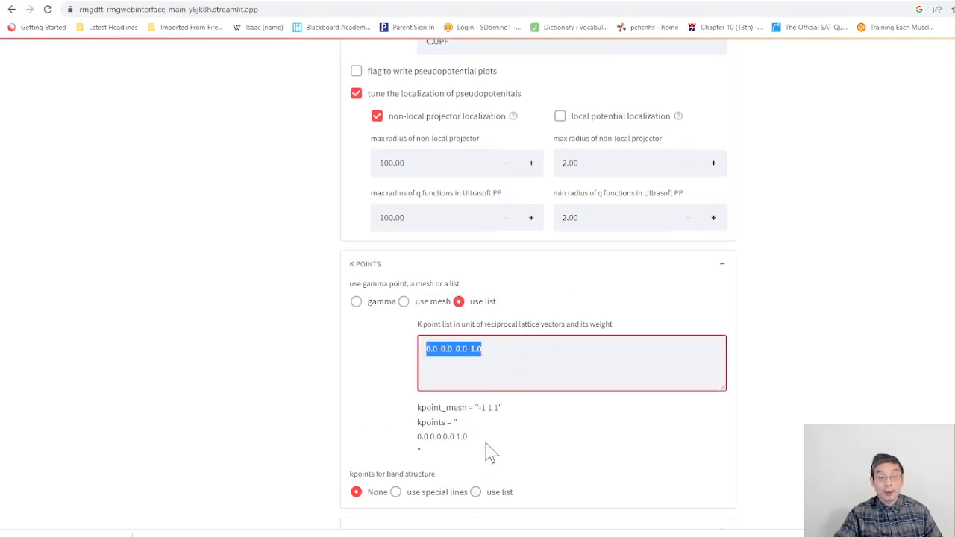
click(437, 358)
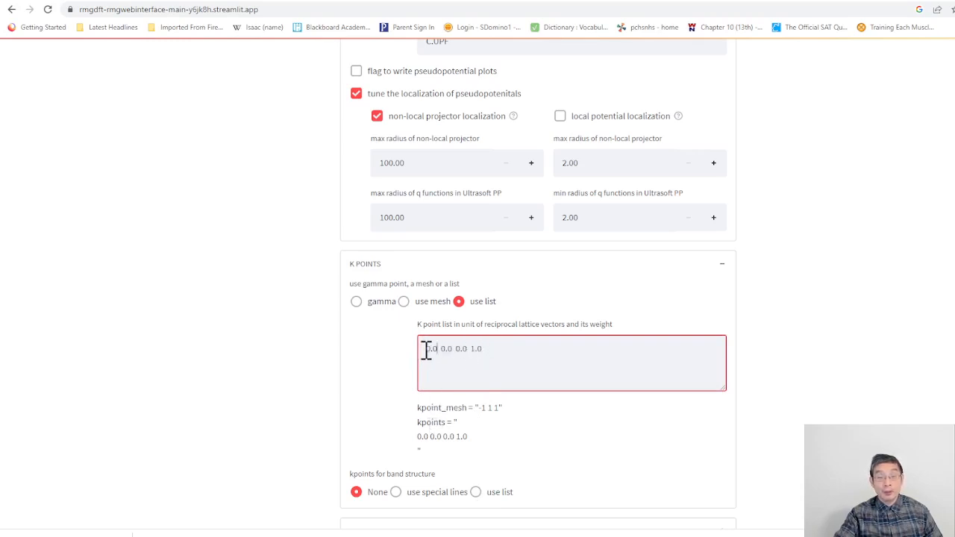
drag(427, 349, 482, 347)
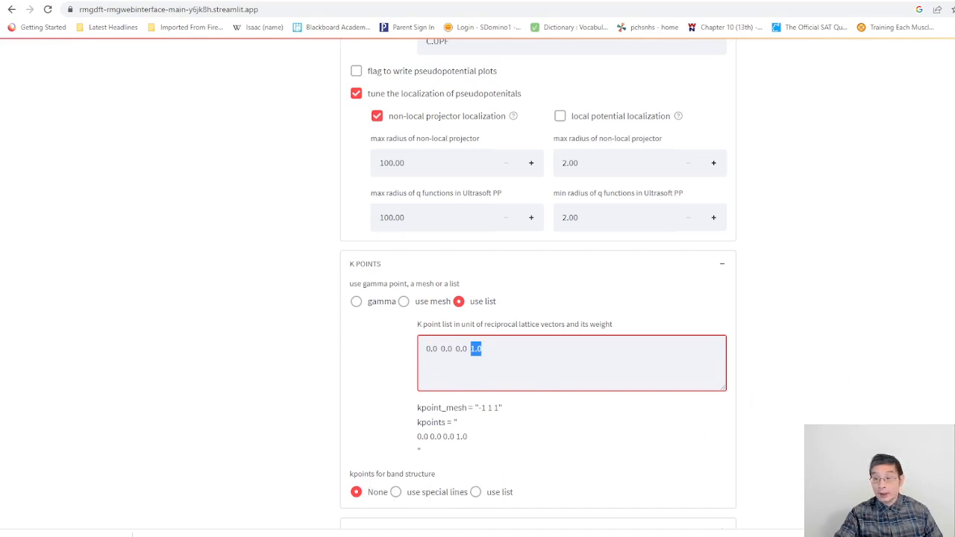
Step: Use special lines for the band structure k-points and add the line 0.5 0.5 0.0 20 K
drag(954, 353, 954, 380)
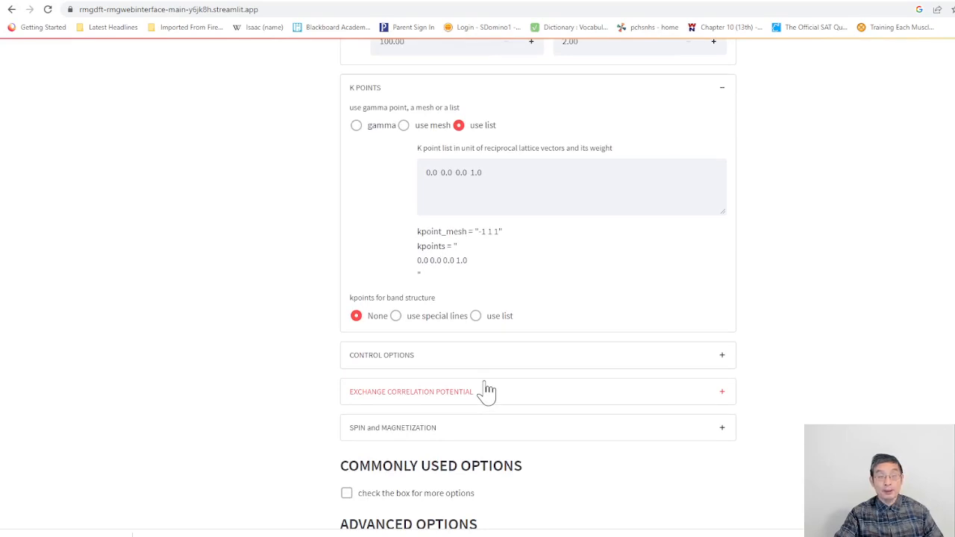
click(395, 316)
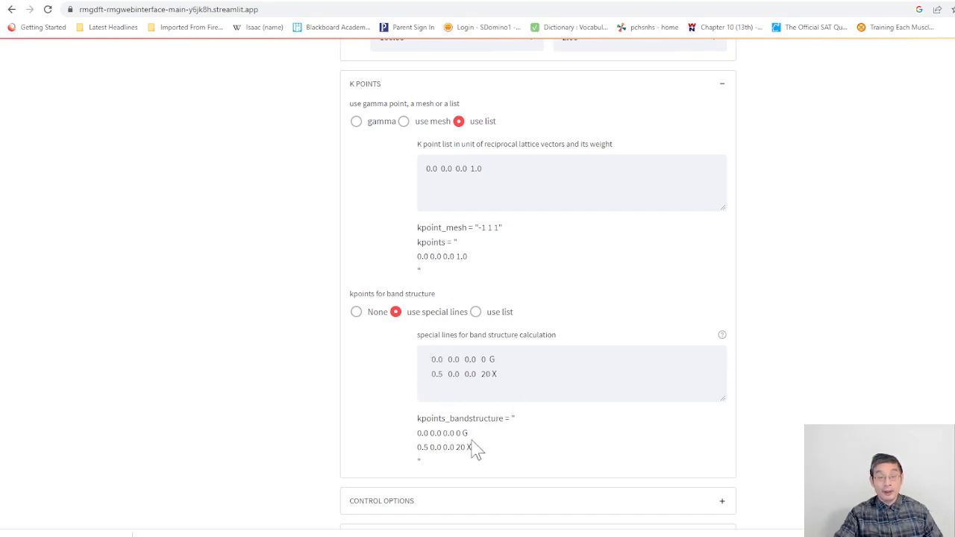
click(509, 377)
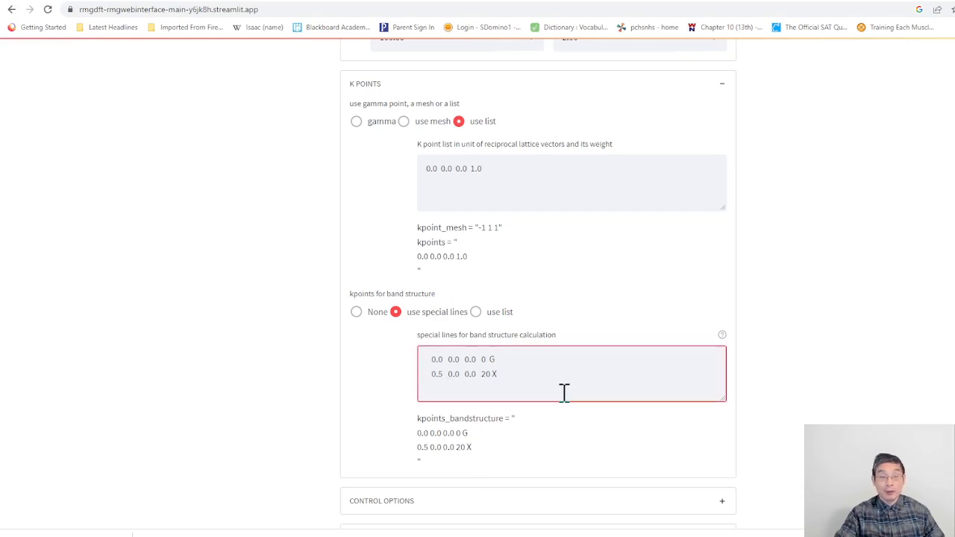
key(Return)
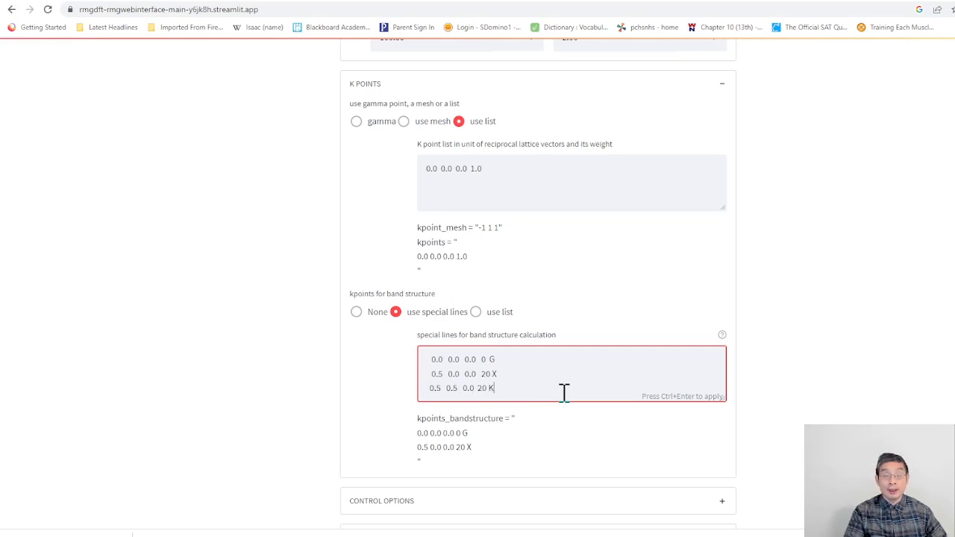
key(Return)
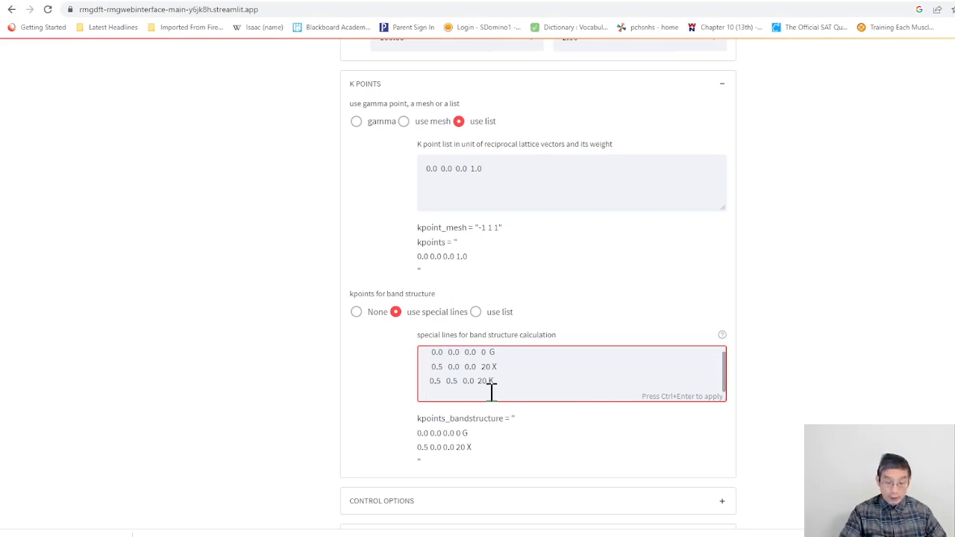
key(BackSpace)
key(ctrl+Return)
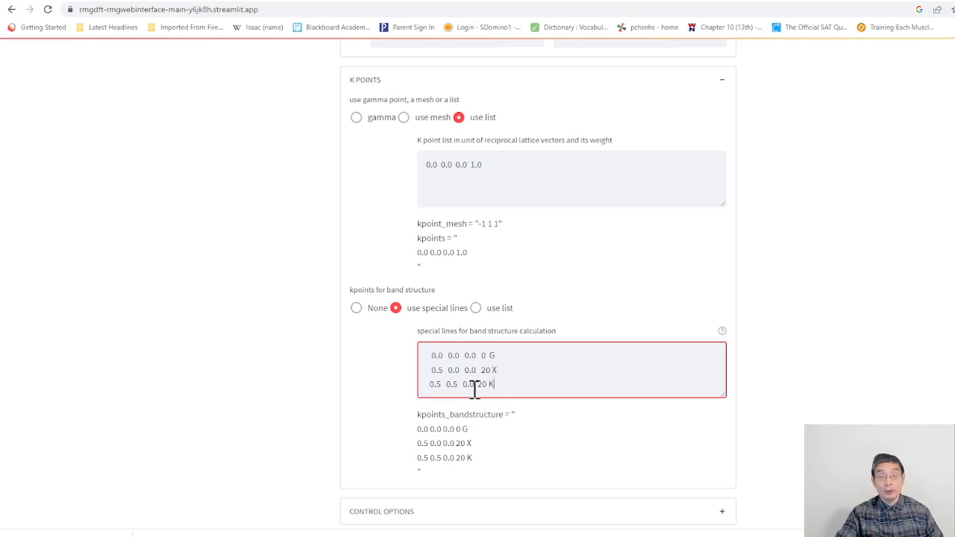
Step: Change the band structure k-points to a list and return them to special lines
click(476, 308)
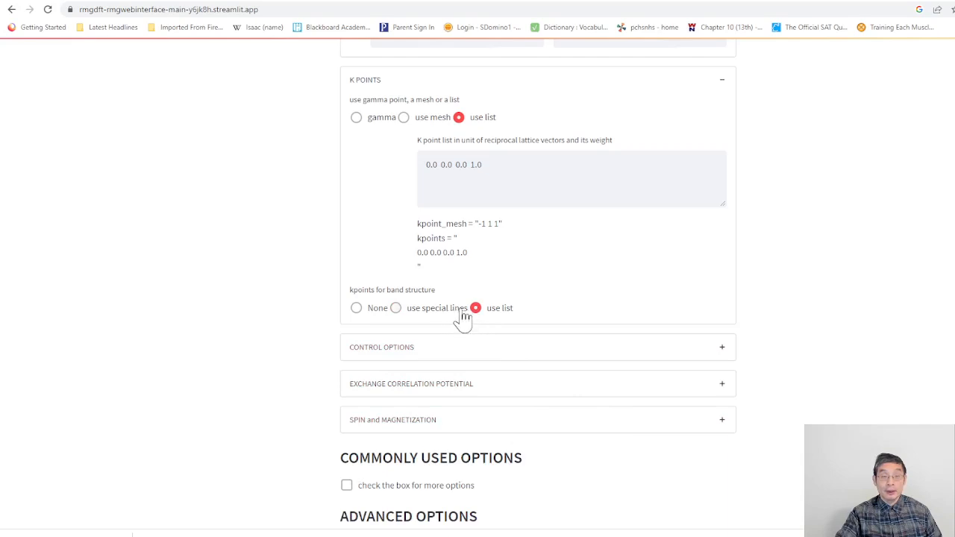
click(397, 308)
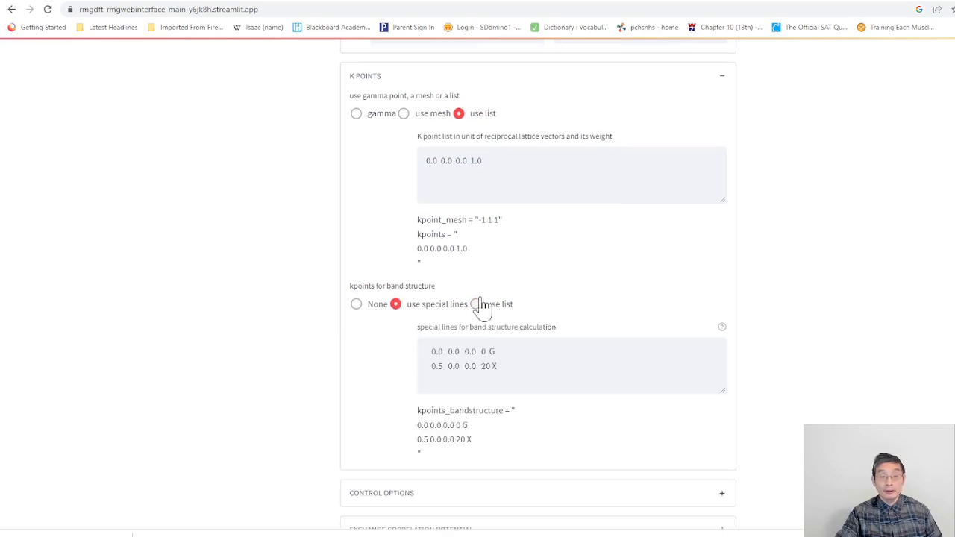
Step: Try the list option for the band structure k-points once more and restore the special lines
click(477, 308)
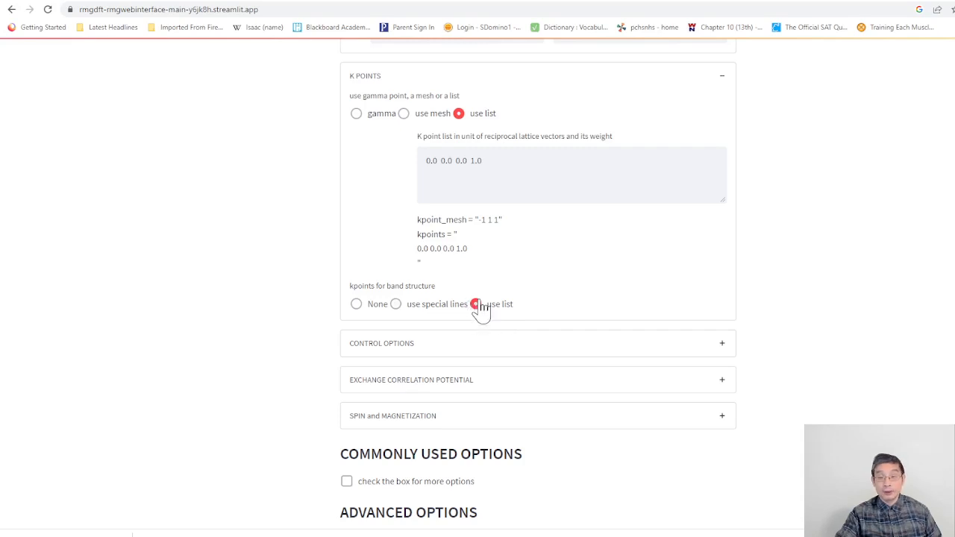
click(396, 306)
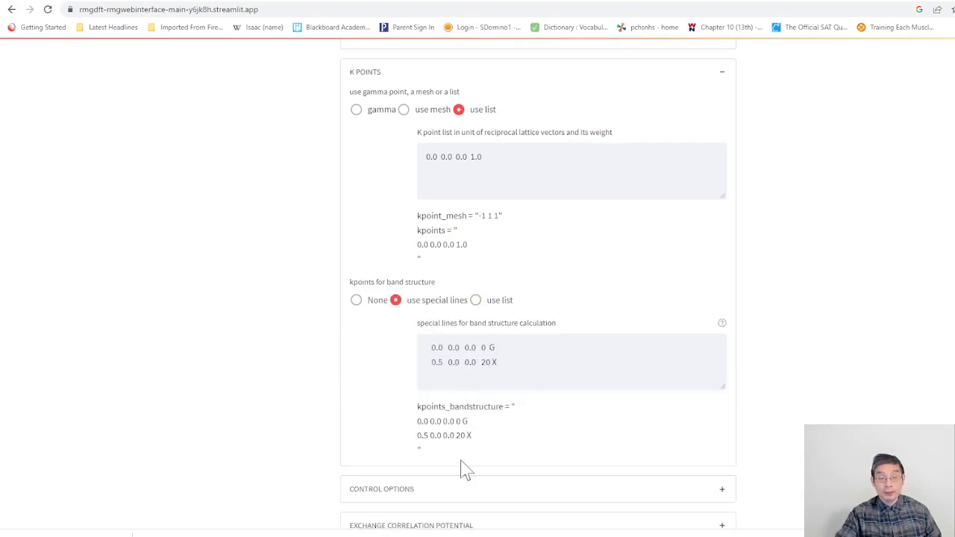
Step: Expand the control options, go through several calculation modes and set the mode to Band Structure Only
click(723, 491)
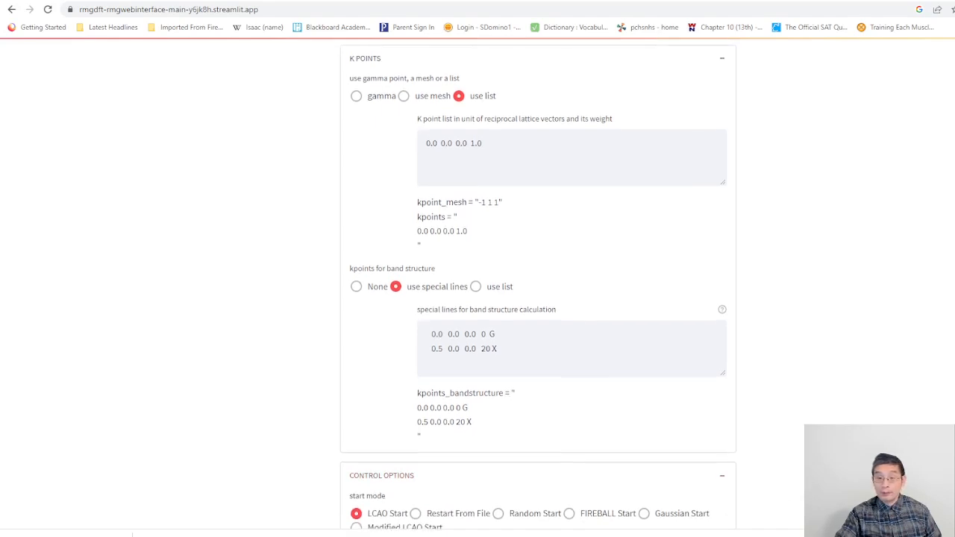
scroll(407, 379, down, 3)
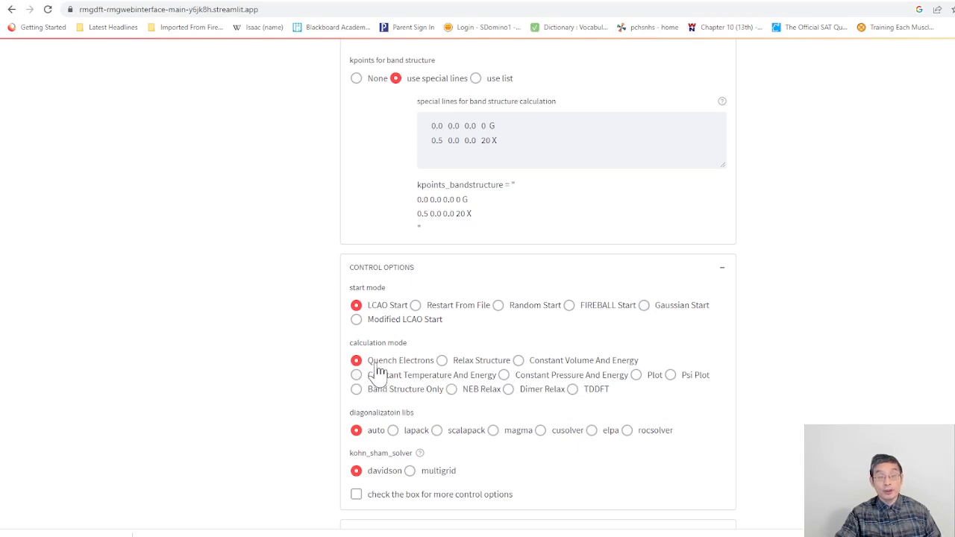
click(442, 362)
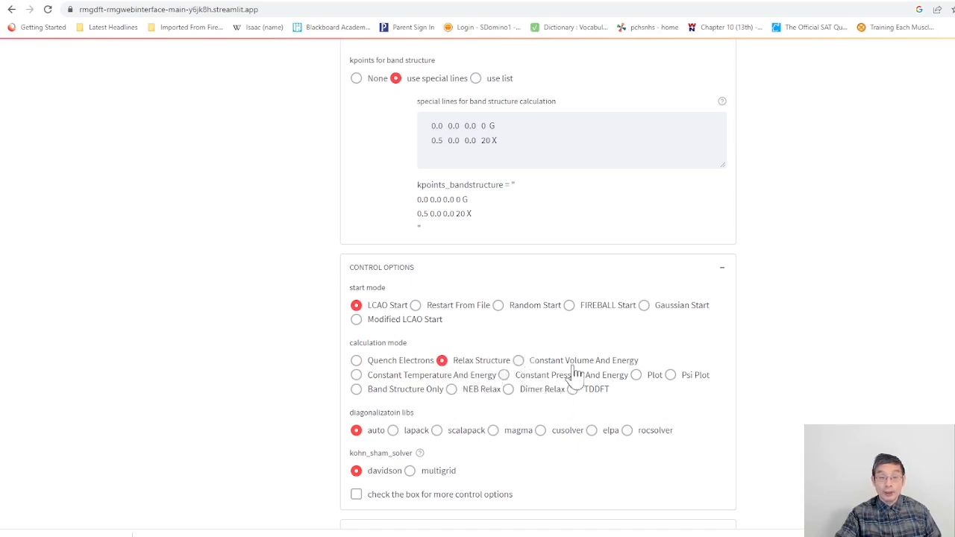
click(519, 361)
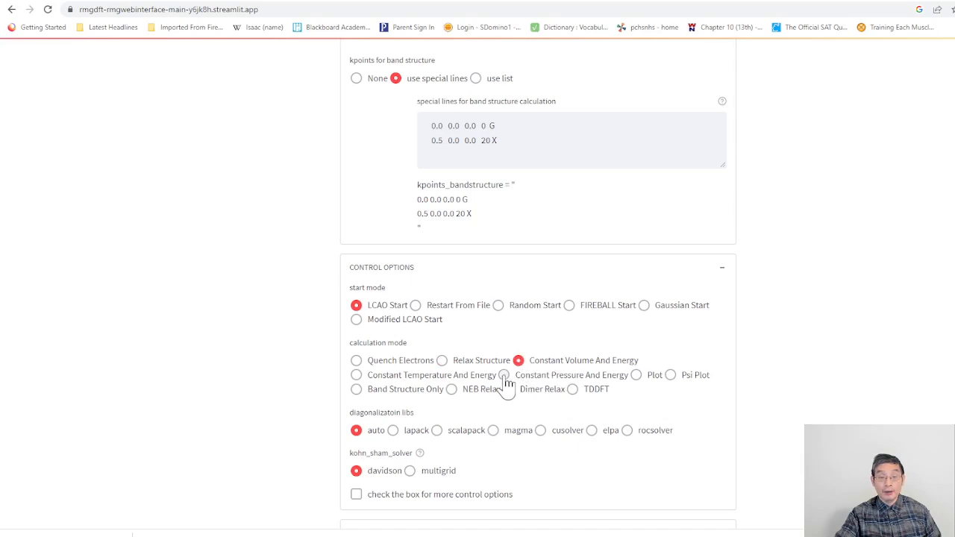
click(357, 377)
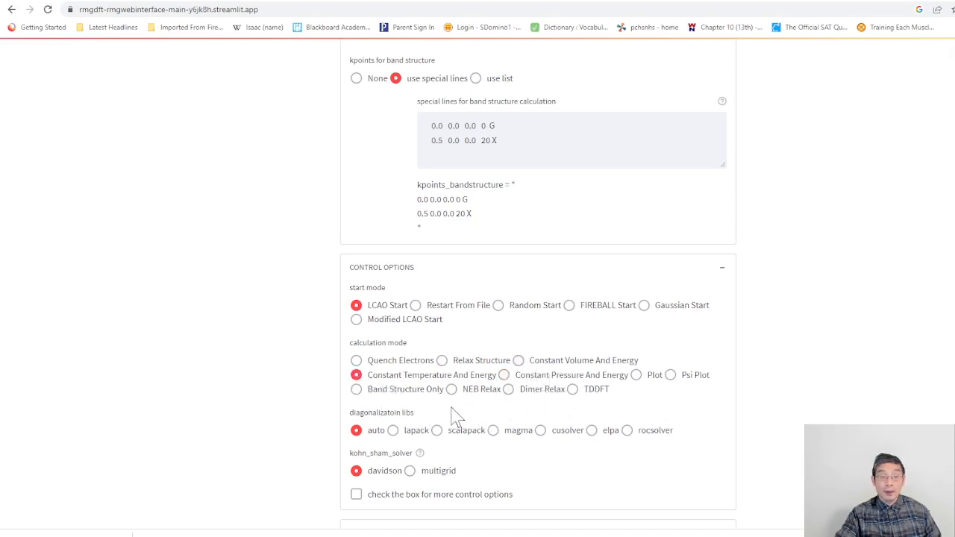
click(356, 390)
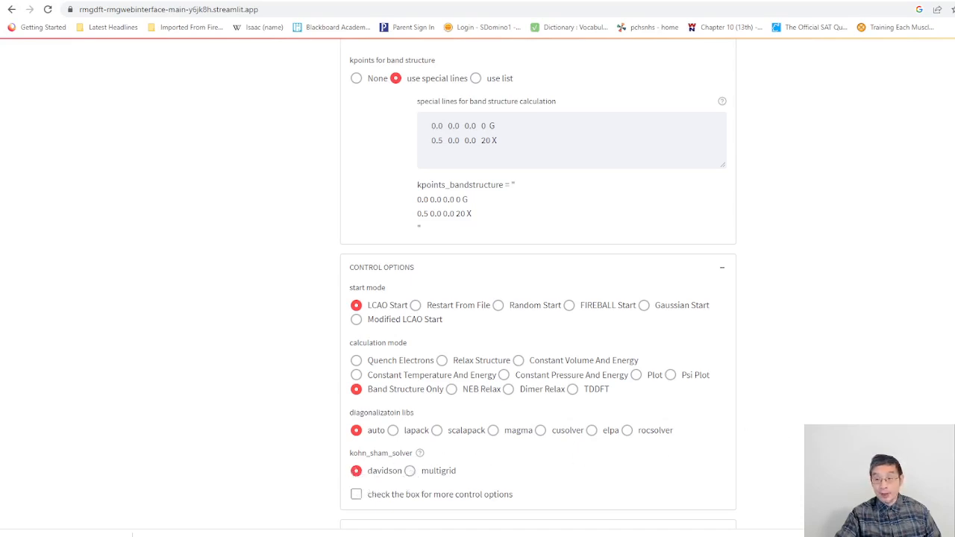
Step: Show the additional control options, review the Davidson, Poisson solver, occupation and MD settings, and hide them again
scroll(825, 416, down, 1)
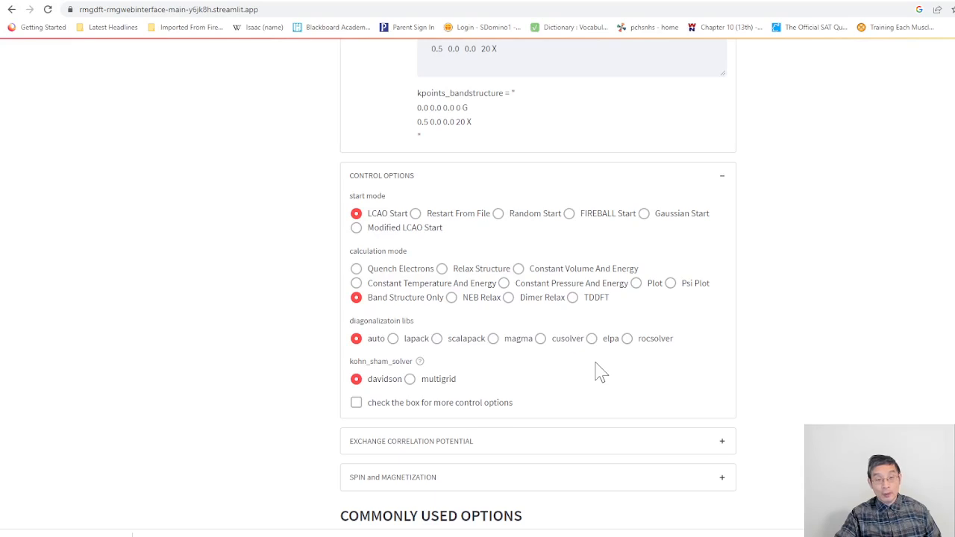
click(356, 404)
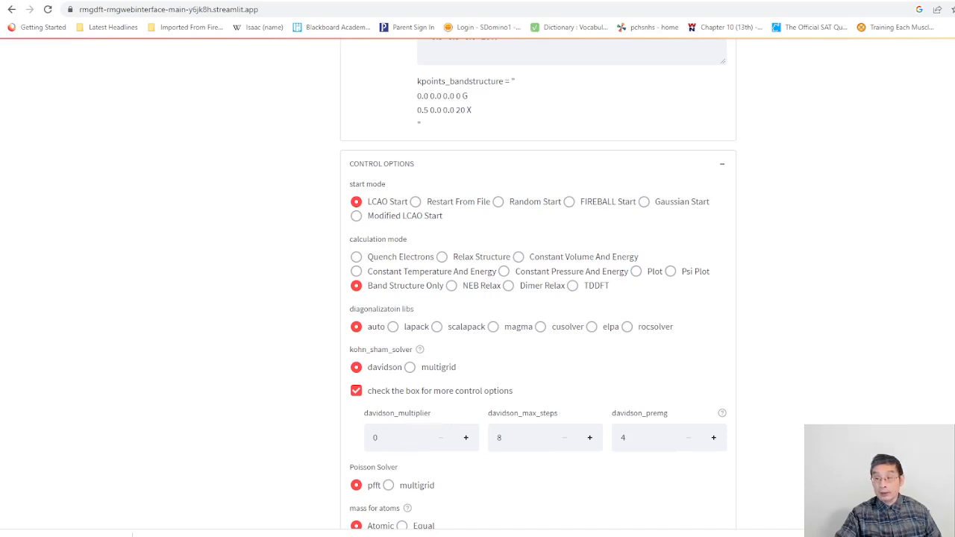
scroll(905, 375, down, 3)
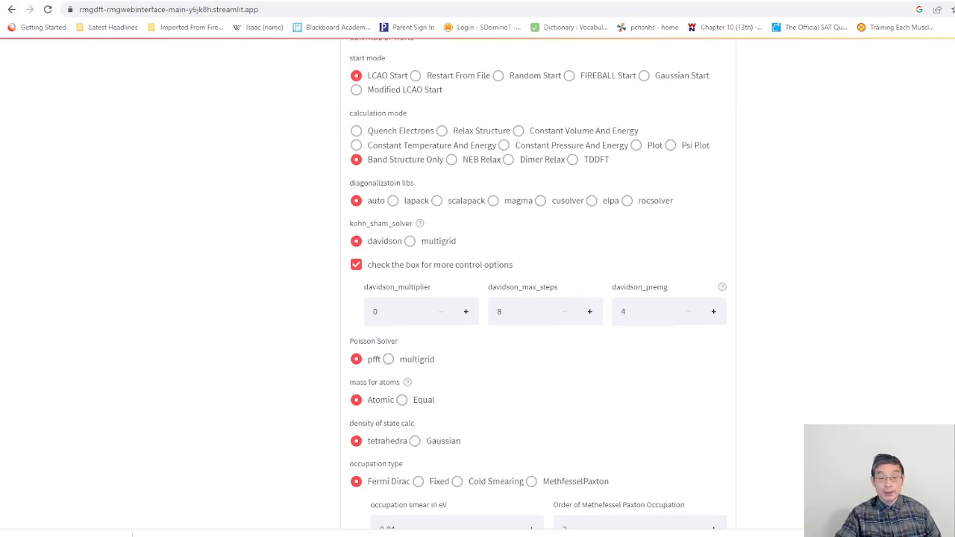
scroll(537, 298, down, 3)
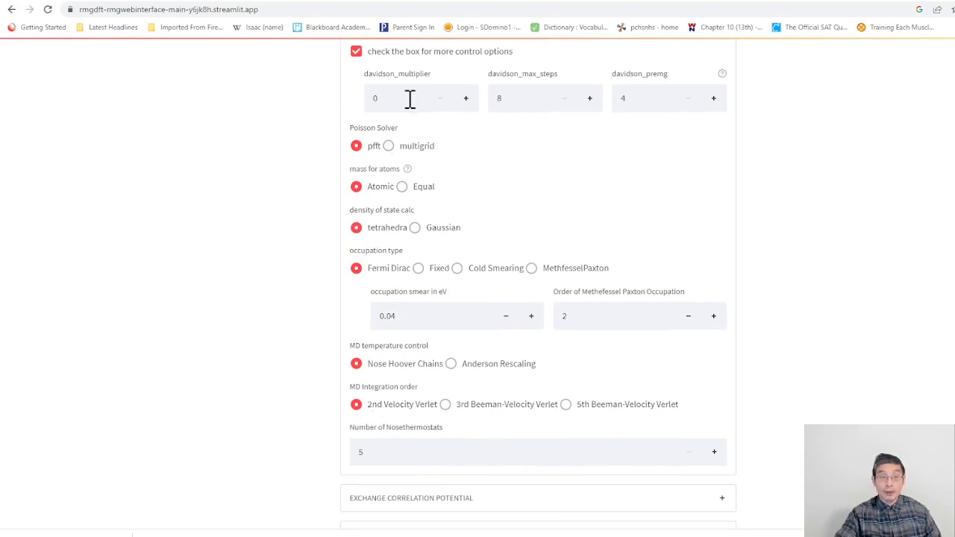
click(356, 51)
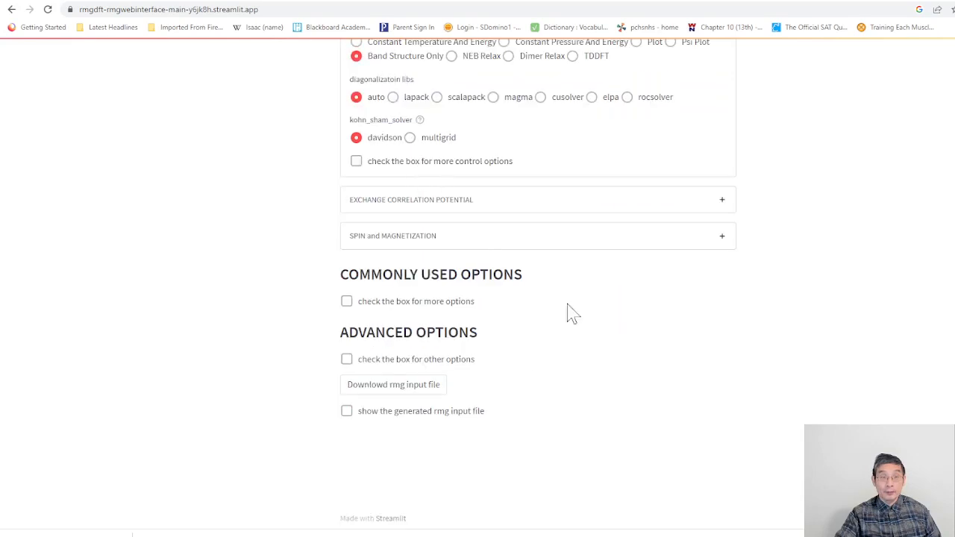
Step: Expand the exchange correlation potential options, try the Simple LDA+U type with its Hubbard U field, and return it to None
click(720, 209)
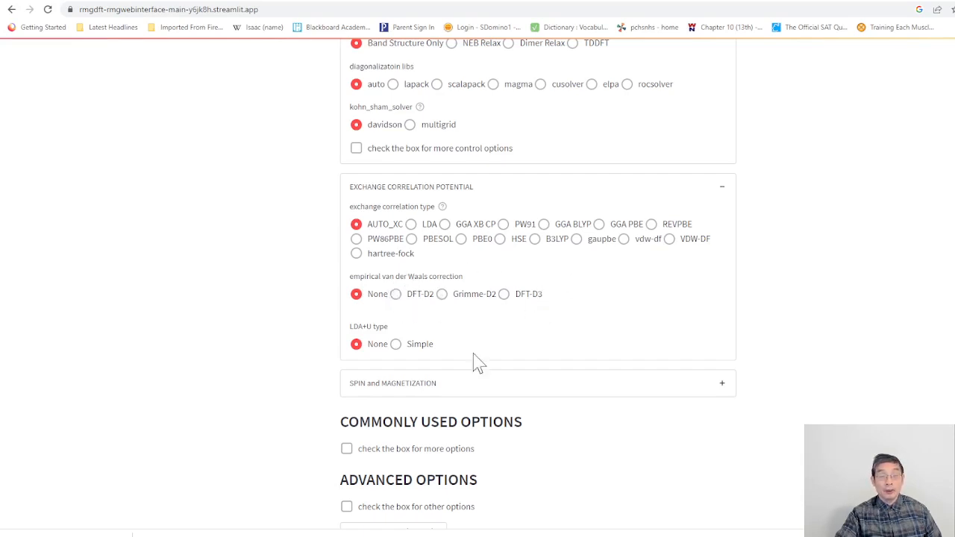
click(396, 345)
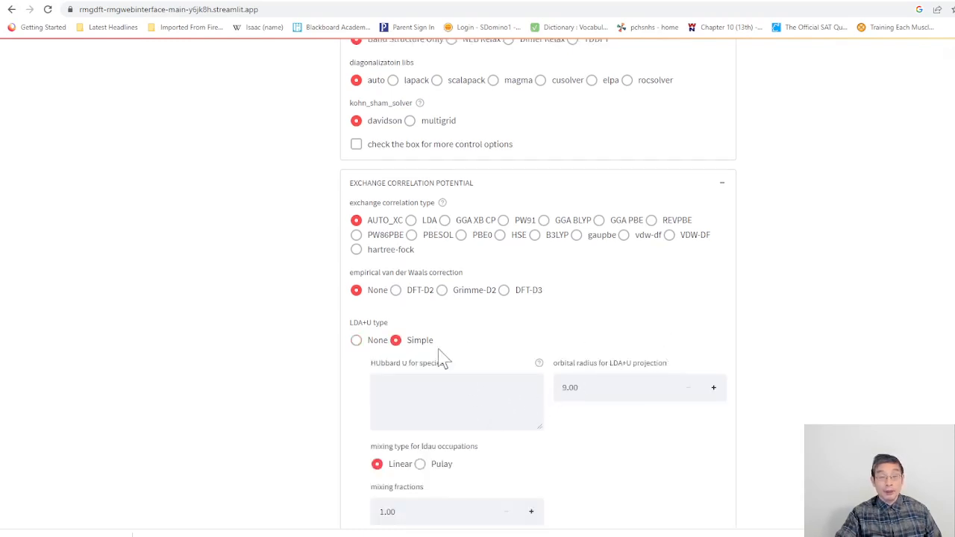
click(387, 387)
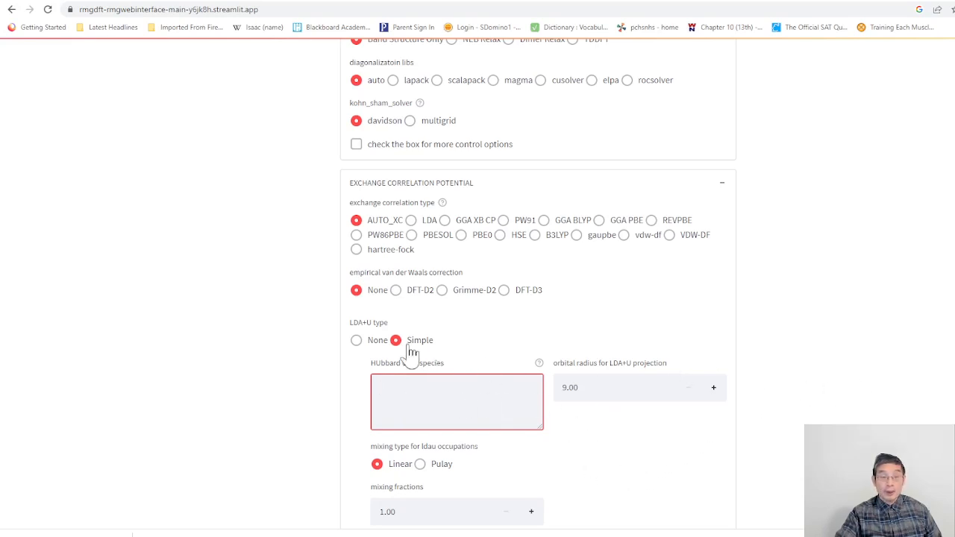
click(356, 341)
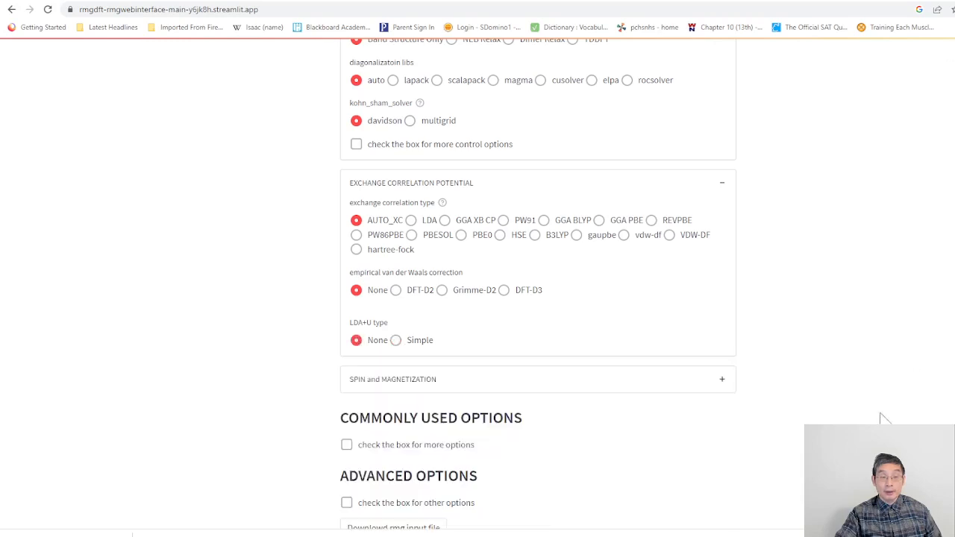
Step: Set the spin setup to spin polarization and the initial magnetization by species for C to 0.20
click(721, 385)
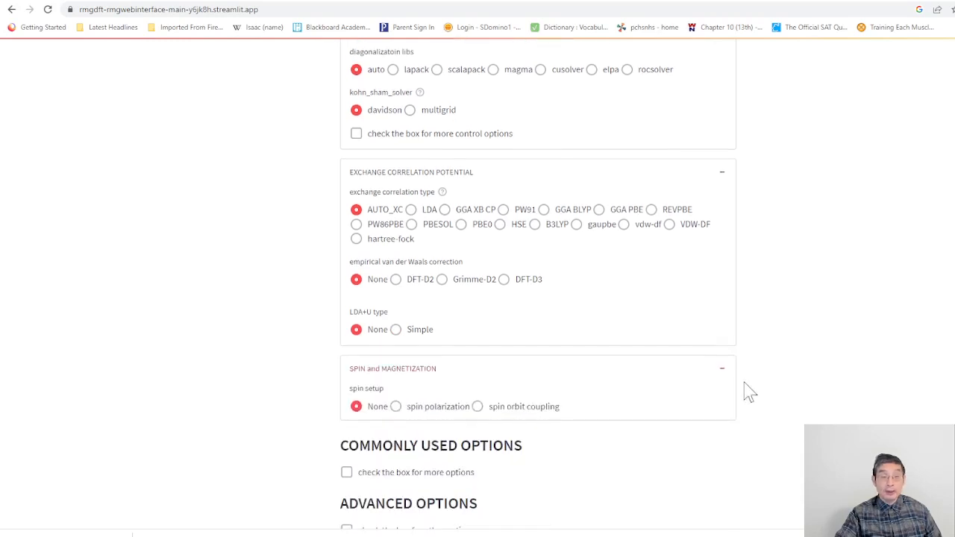
click(397, 405)
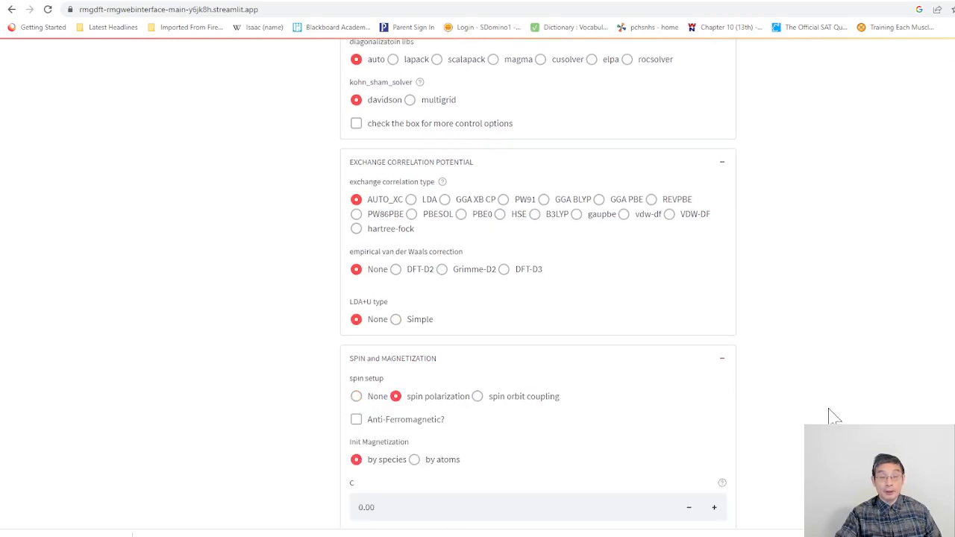
scroll(537, 283, down, 3)
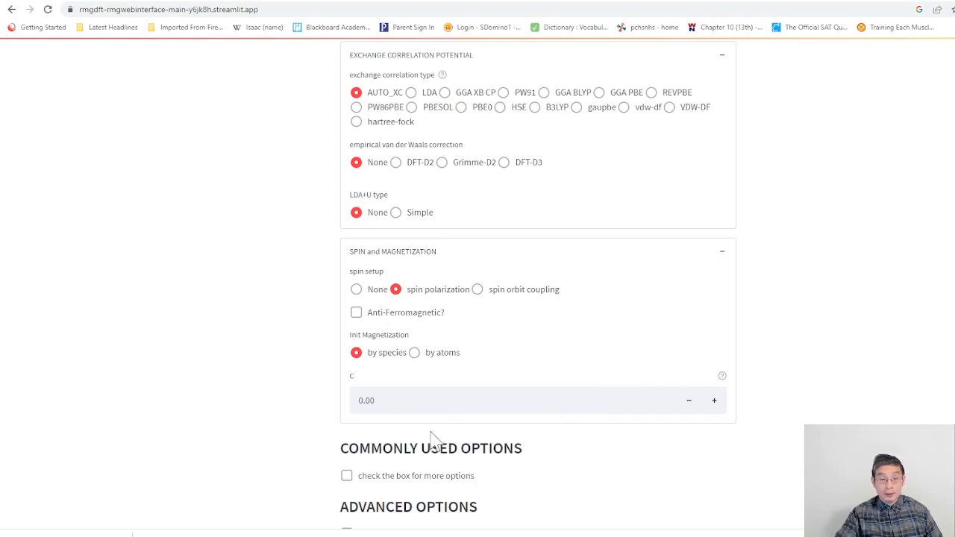
click(384, 404)
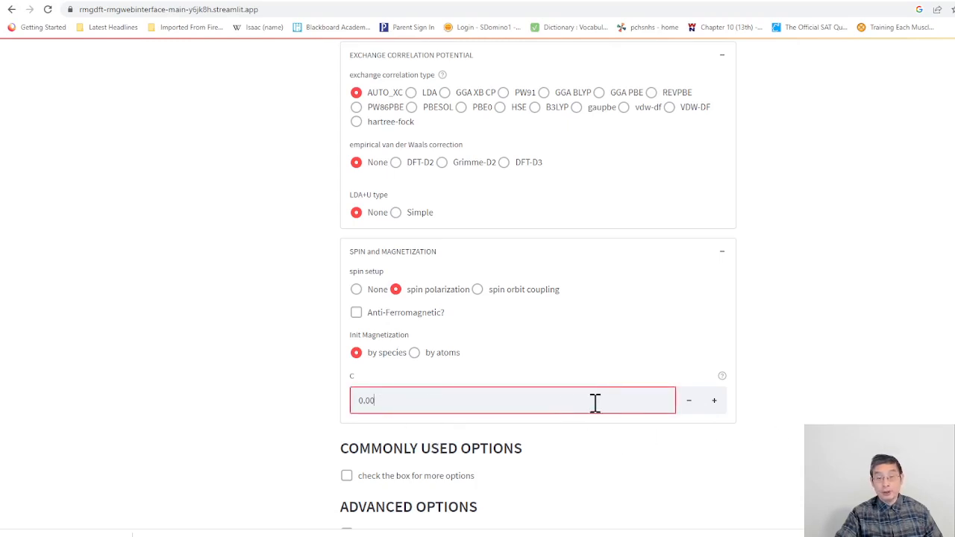
click(713, 411)
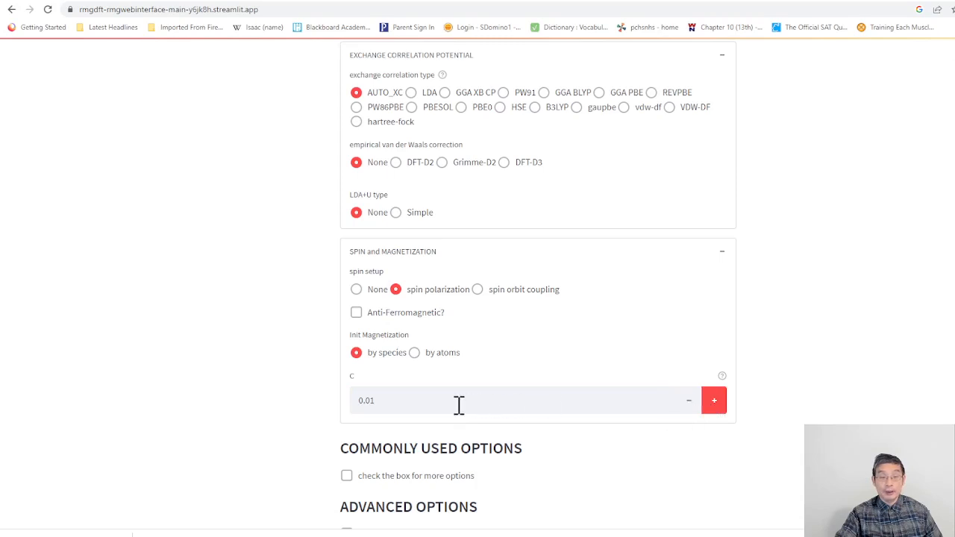
click(396, 401)
key(BackSpace)
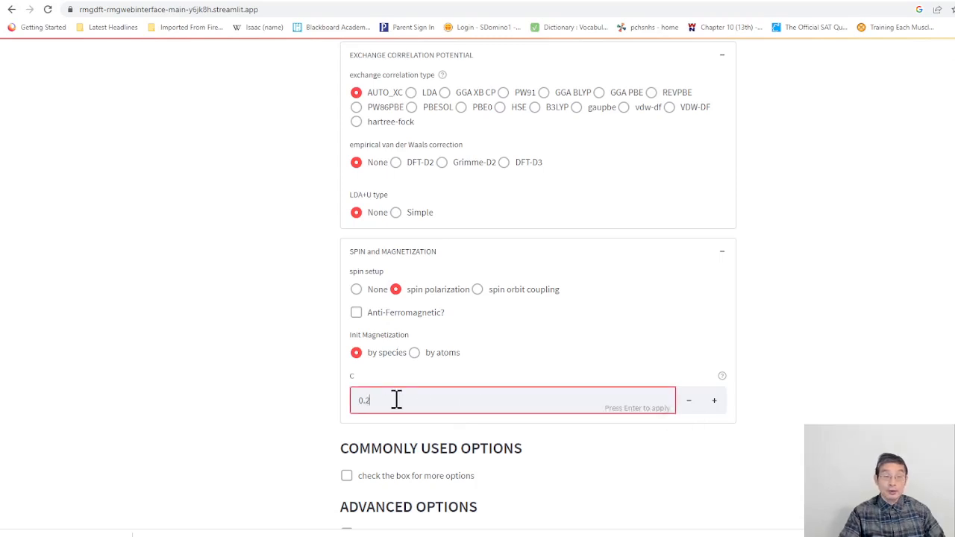
text(0)
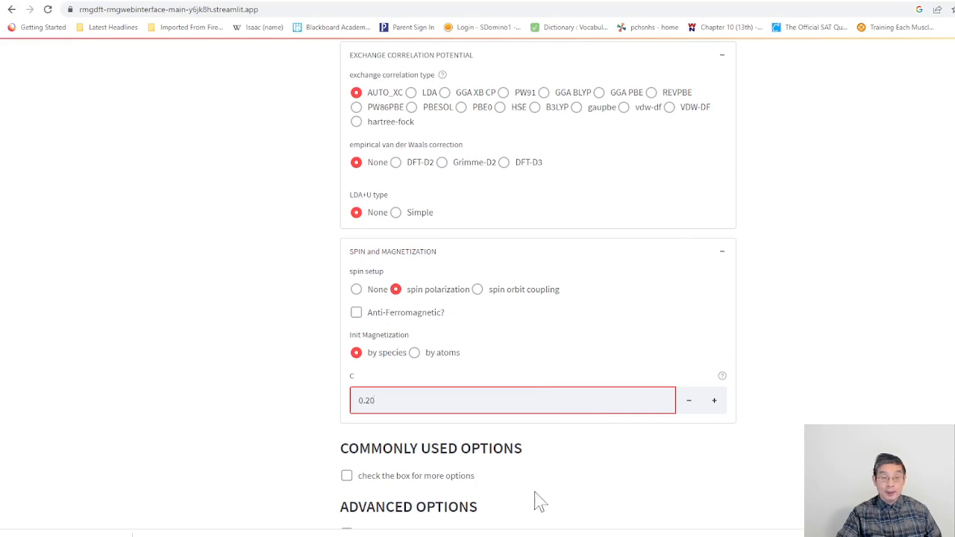
Step: Enable the commonly used options and expand the SCF & convergence control and mixing options to review their fields
click(347, 477)
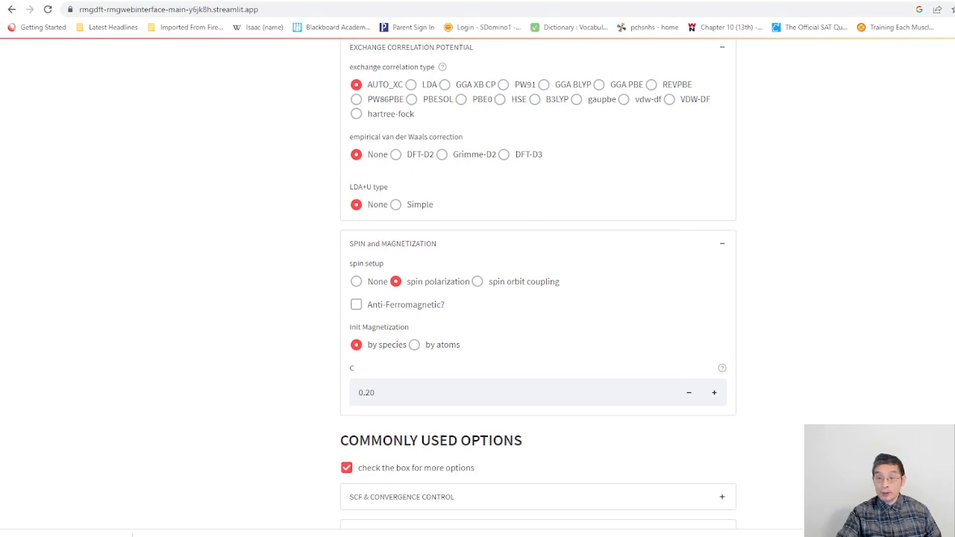
scroll(549, 267, down, 4)
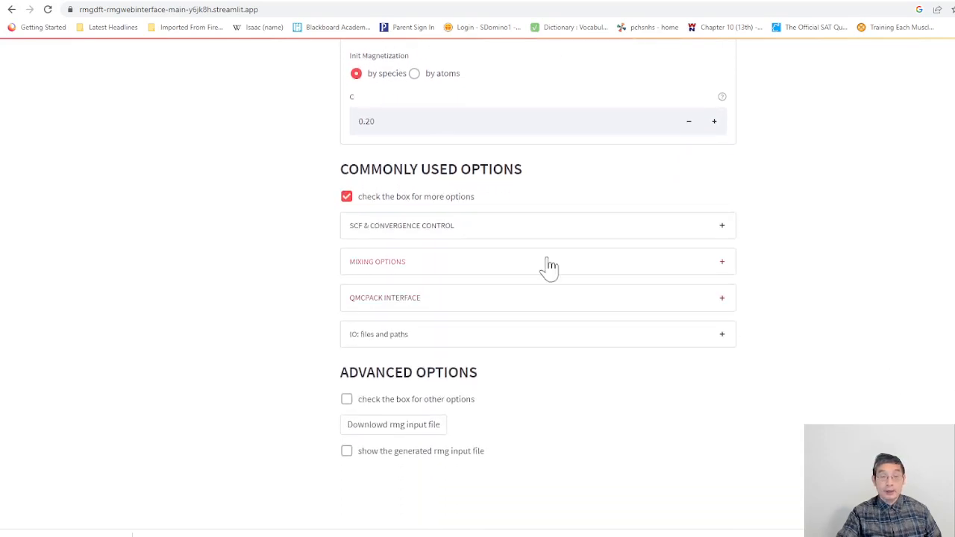
click(527, 229)
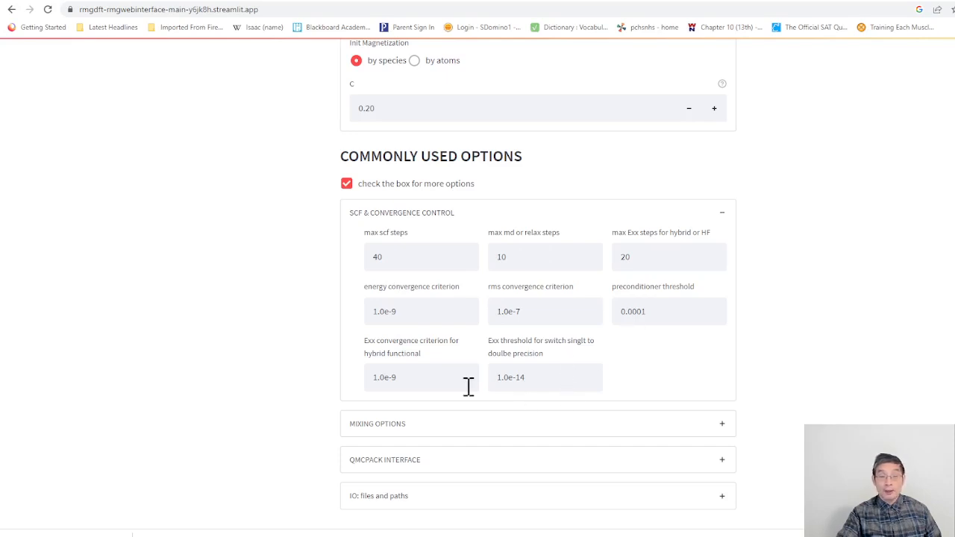
click(718, 429)
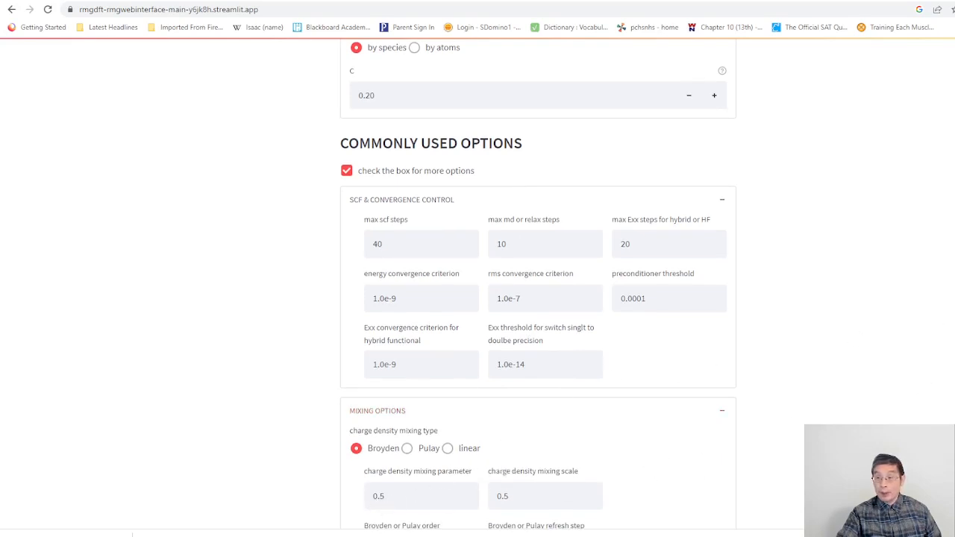
scroll(538, 283, down, 4)
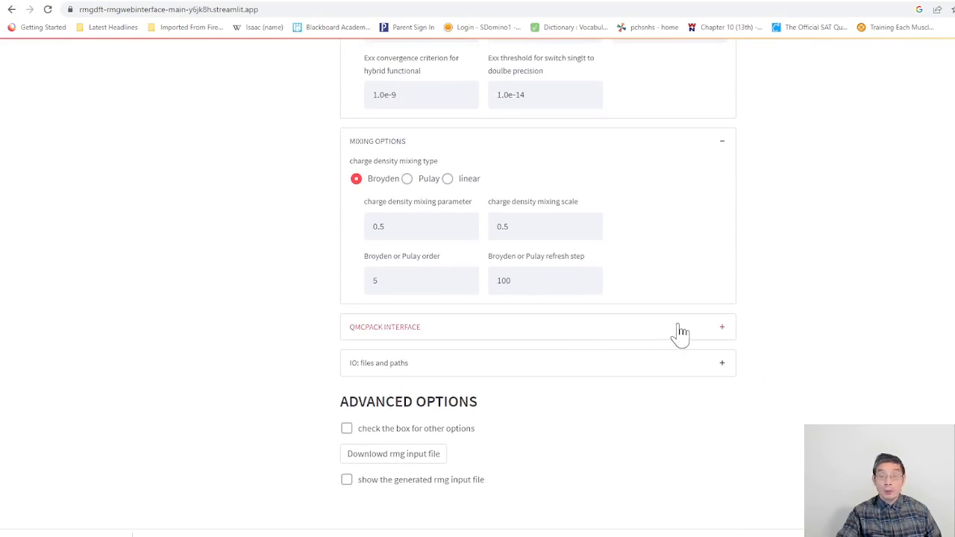
Step: Enable writing out the file for QMCPACK and check the help for the number of bands
click(698, 335)
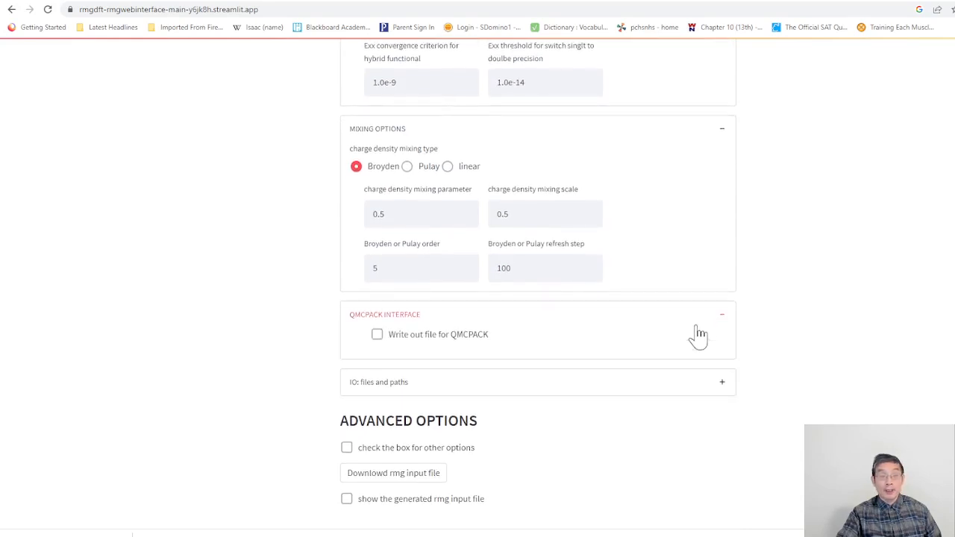
click(377, 335)
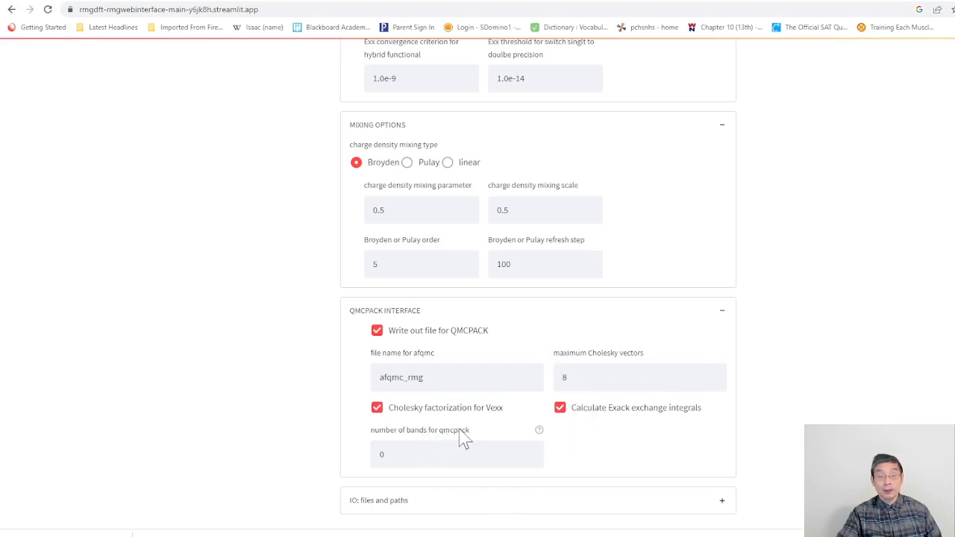
mouse_move(542, 439)
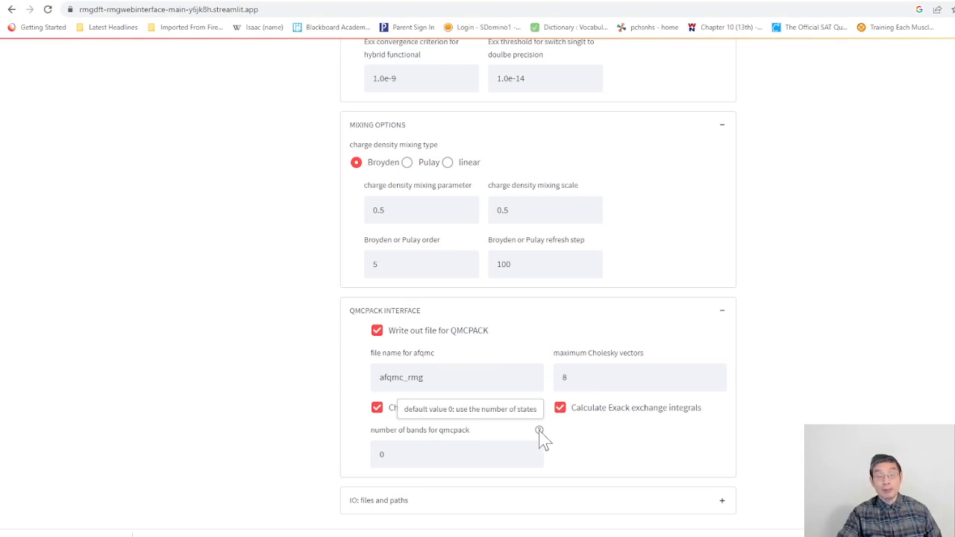
click(405, 461)
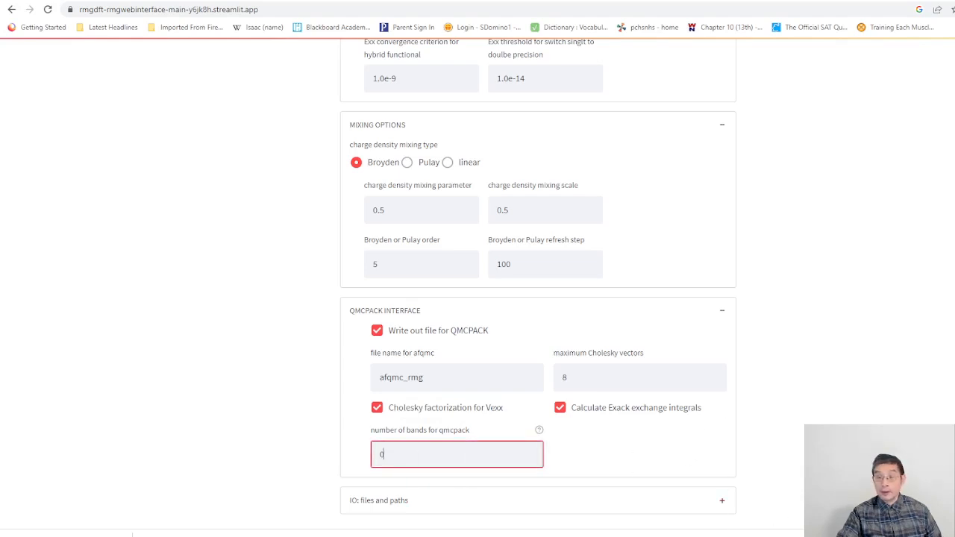
Step: Expand the IO files and paths options and review their wave function, TDDFT, nvme directory and cube output fields
scroll(537, 299, down, 3)
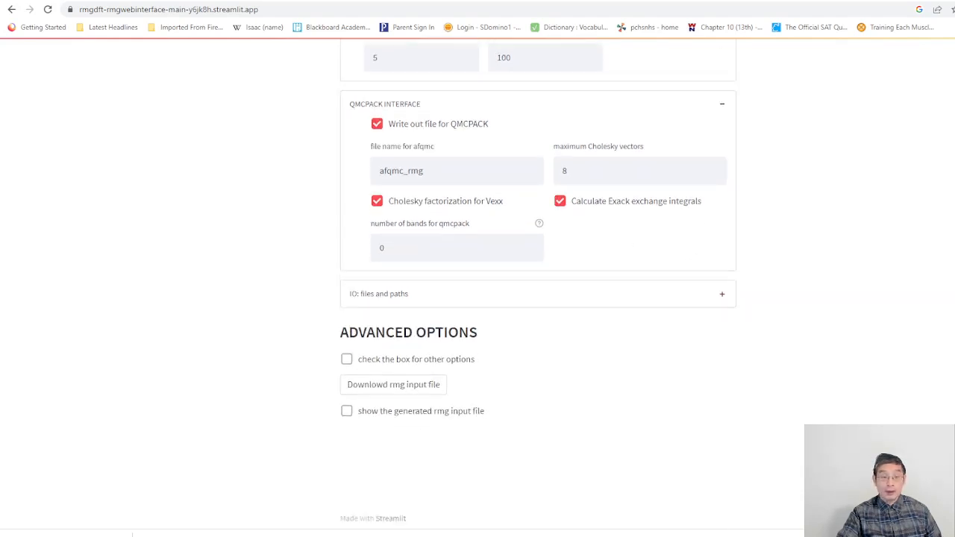
click(721, 302)
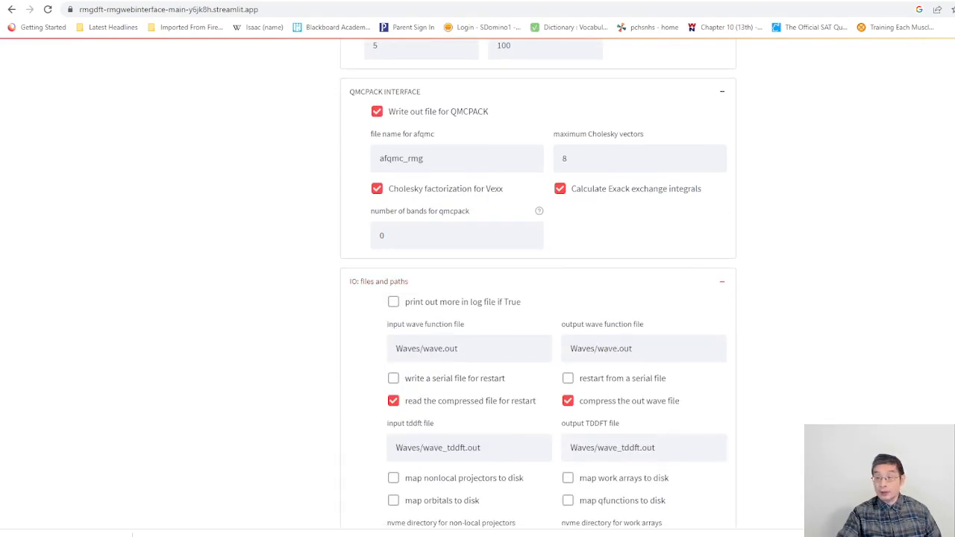
scroll(538, 298, down, 4)
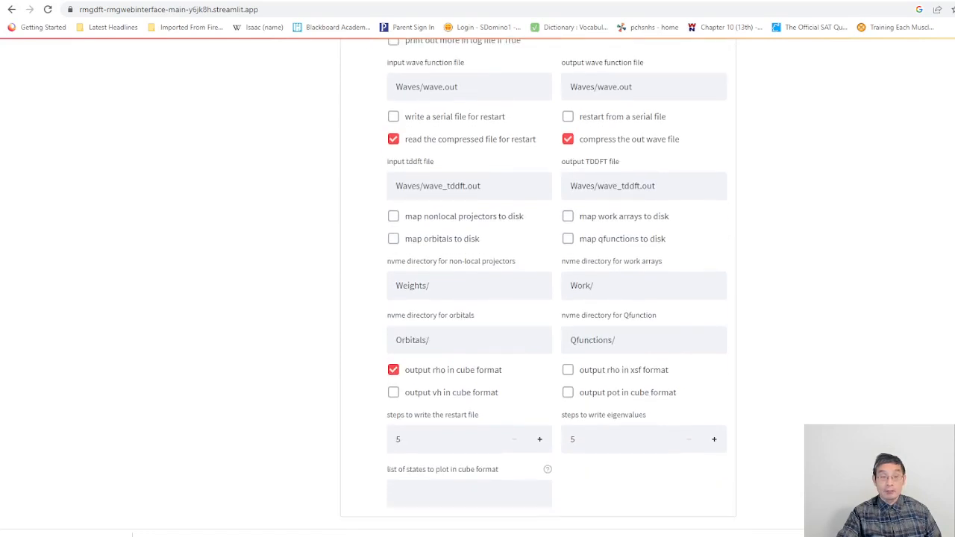
scroll(537, 298, up, 1)
scroll(537, 298, down, 1)
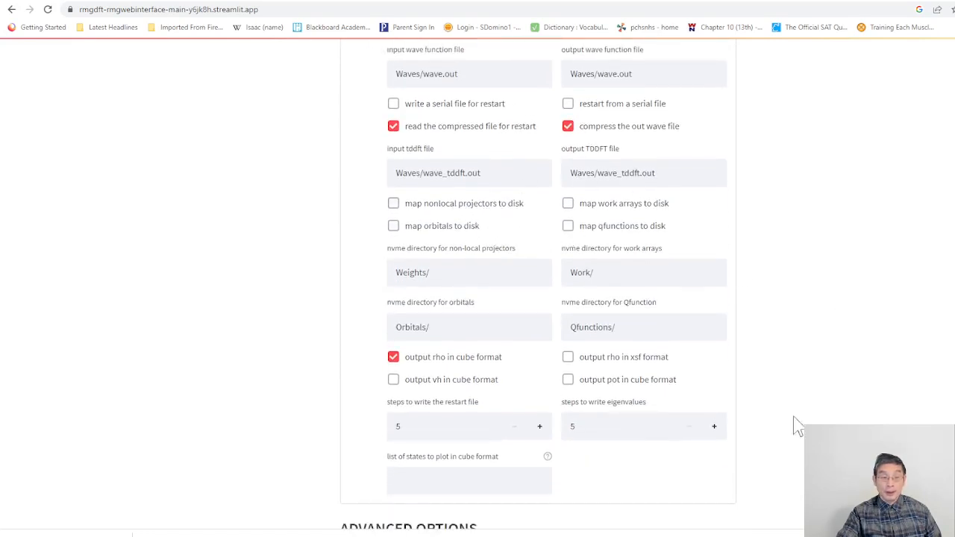
scroll(537, 299, down, 3)
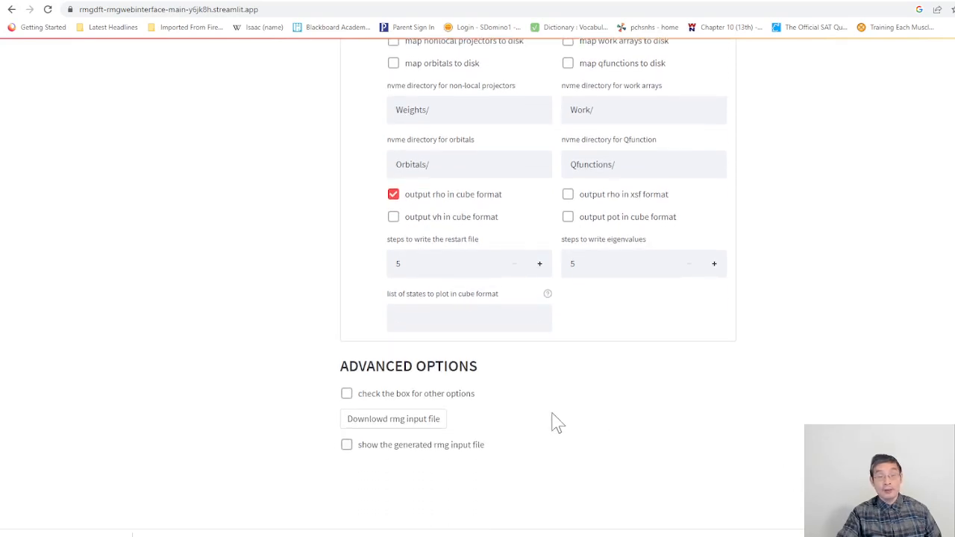
Step: Enable the advanced options and expand the misc options to review all their numeric fields, flags and output settings
click(347, 394)
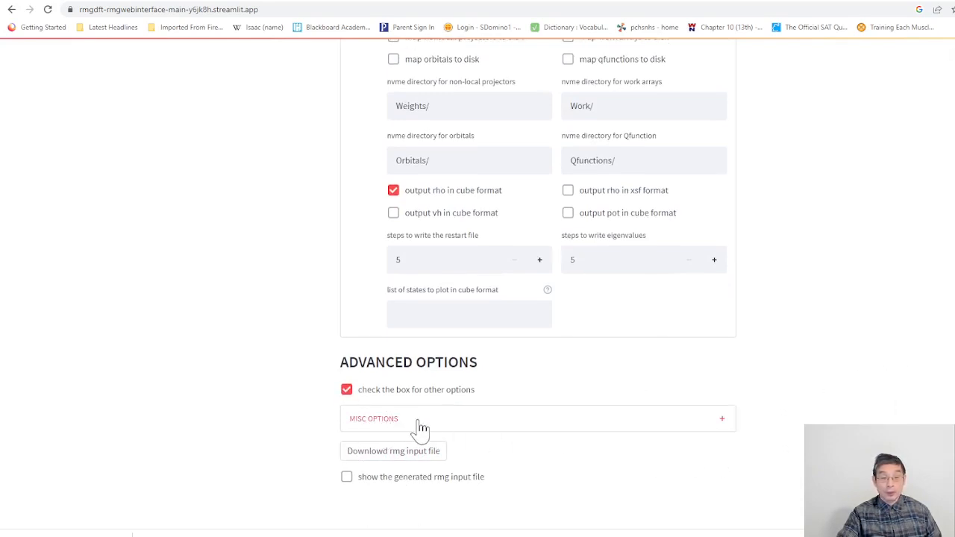
click(724, 422)
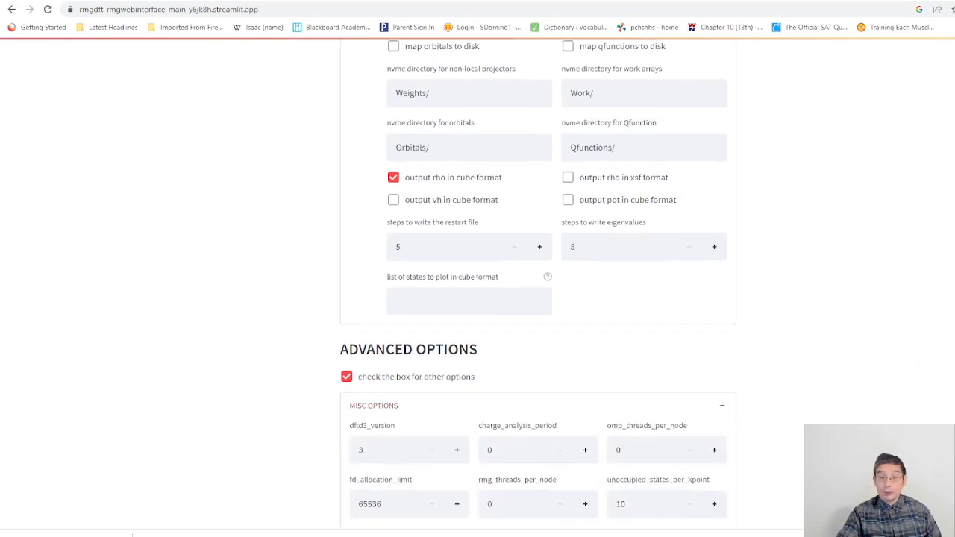
scroll(537, 299, down, 3)
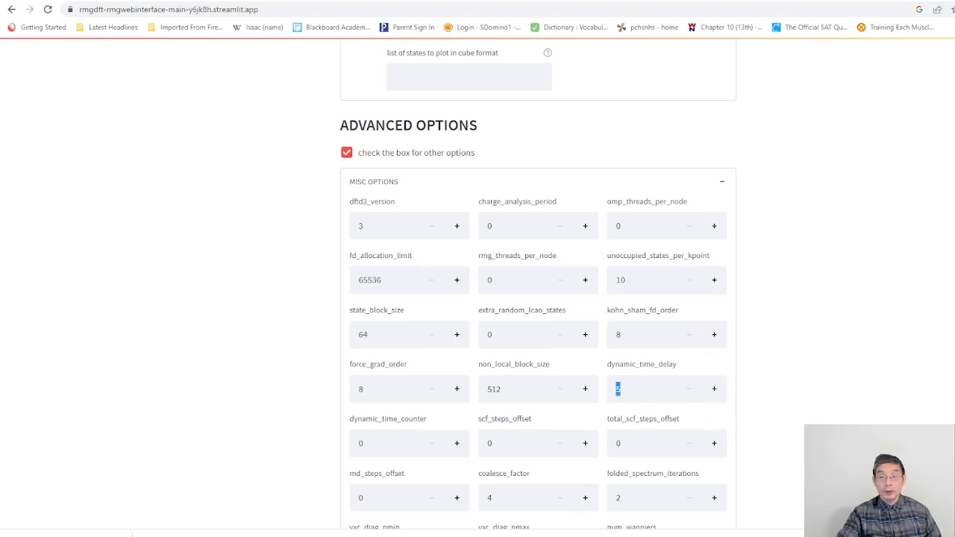
scroll(537, 299, down, 4)
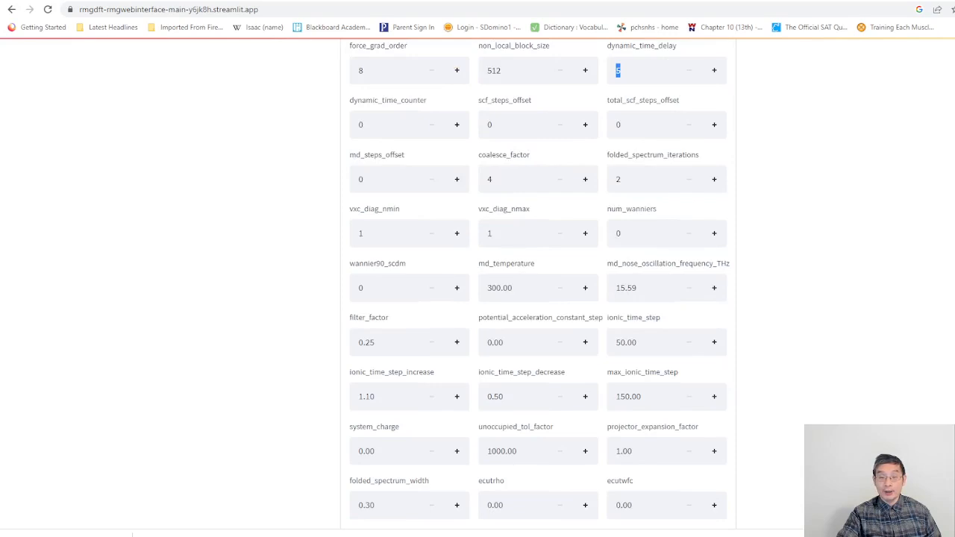
scroll(538, 298, down, 8)
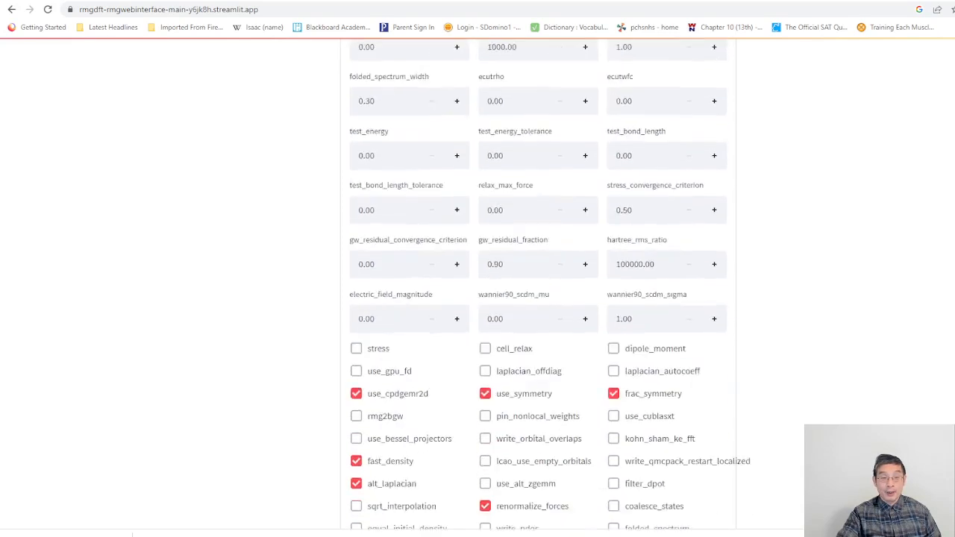
scroll(537, 298, down, 1)
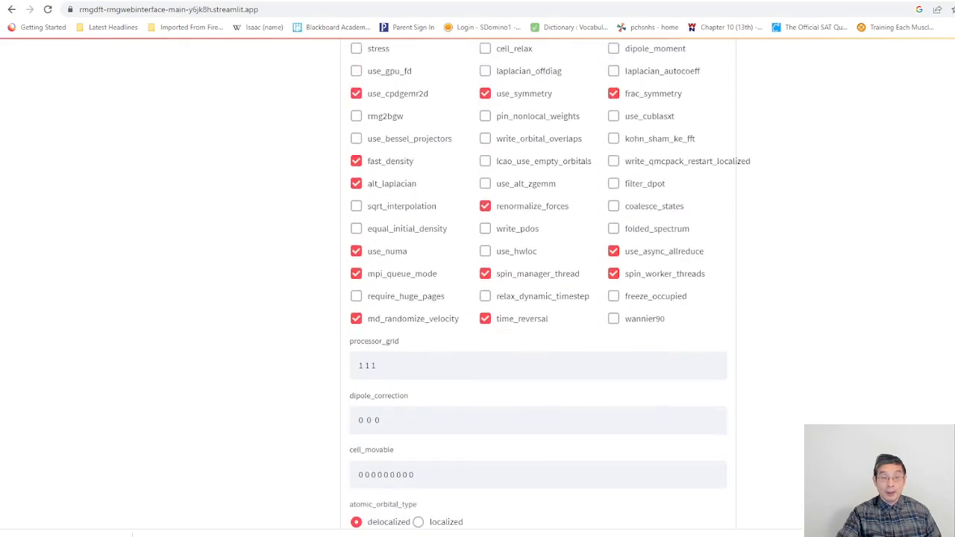
scroll(537, 299, down, 1)
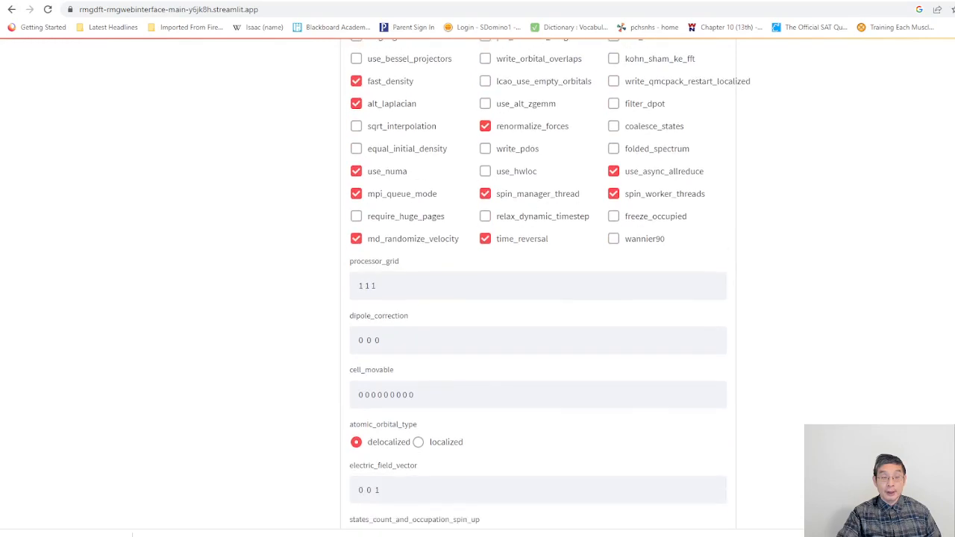
scroll(537, 298, down, 1)
scroll(537, 298, down, 1)
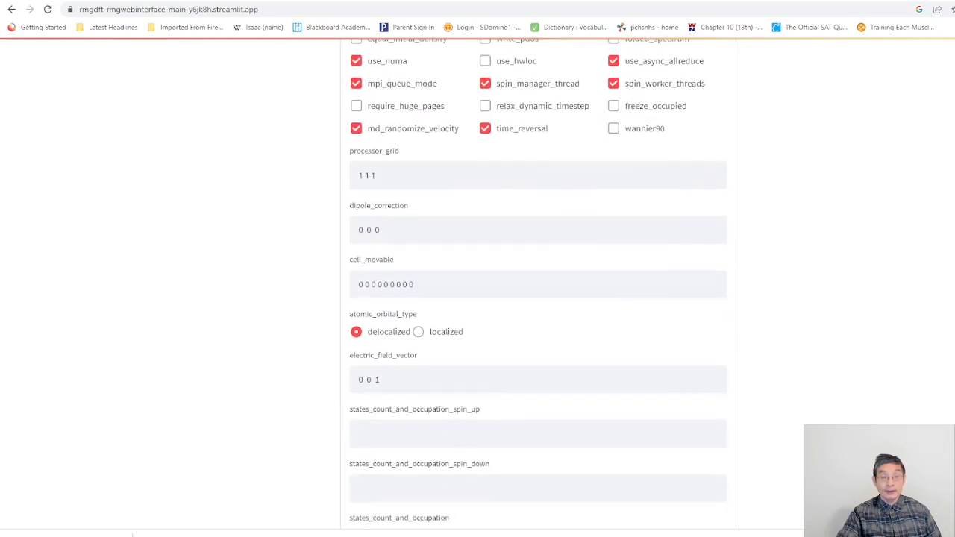
scroll(537, 299, down, 3)
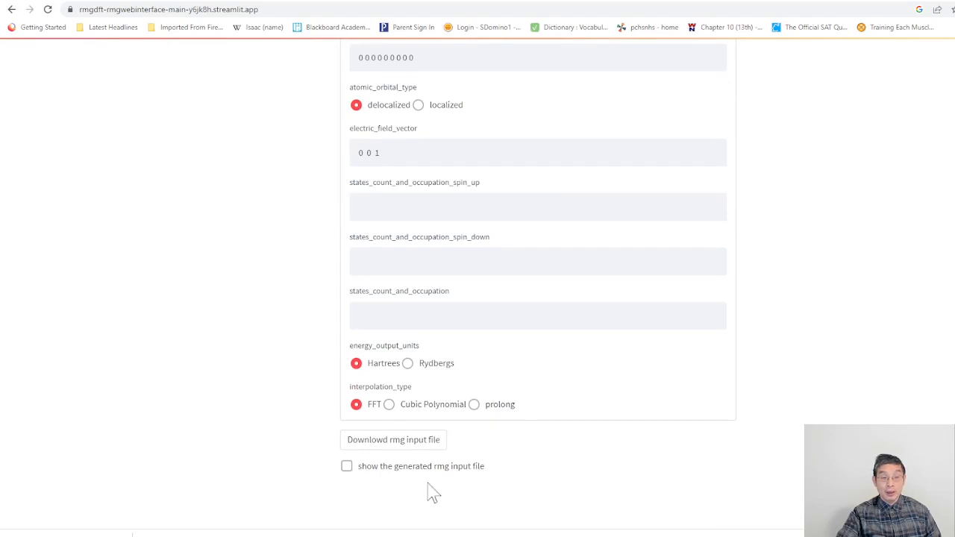
Step: Download the RMG input file and disable the advanced options
click(396, 442)
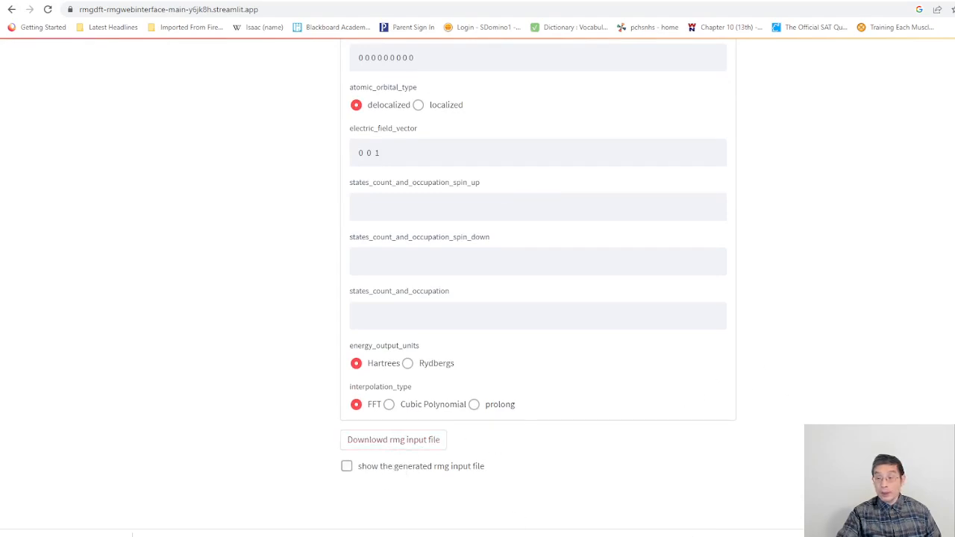
scroll(537, 298, up, 15)
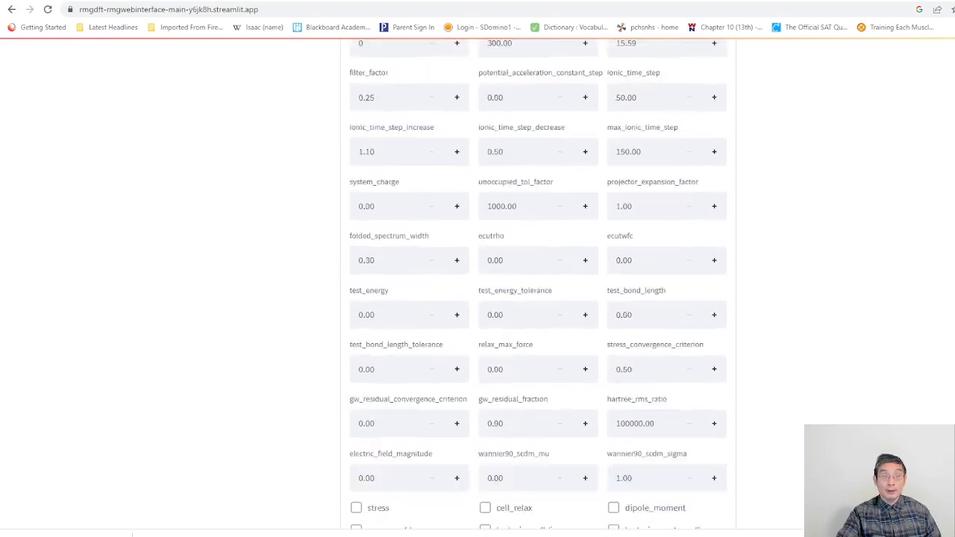
scroll(328, 350, up, 10)
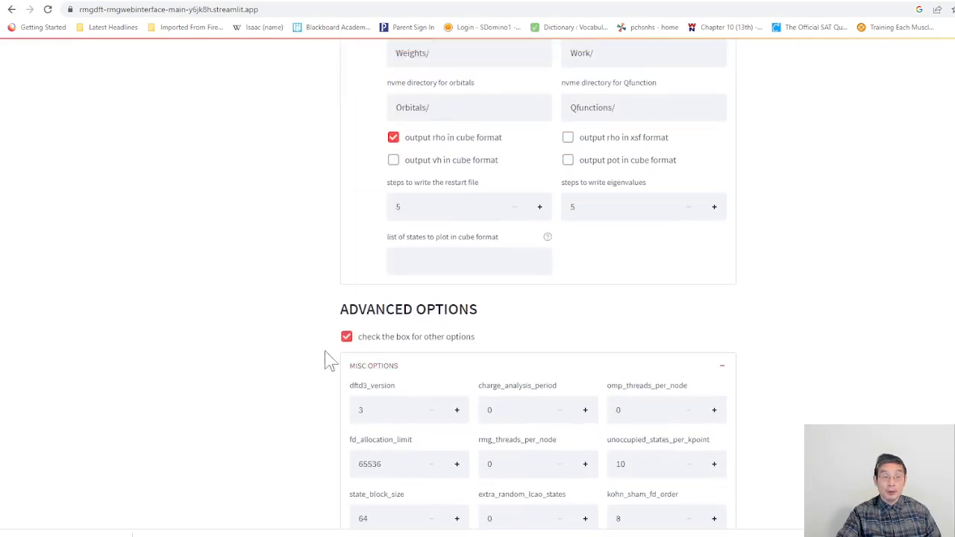
click(346, 336)
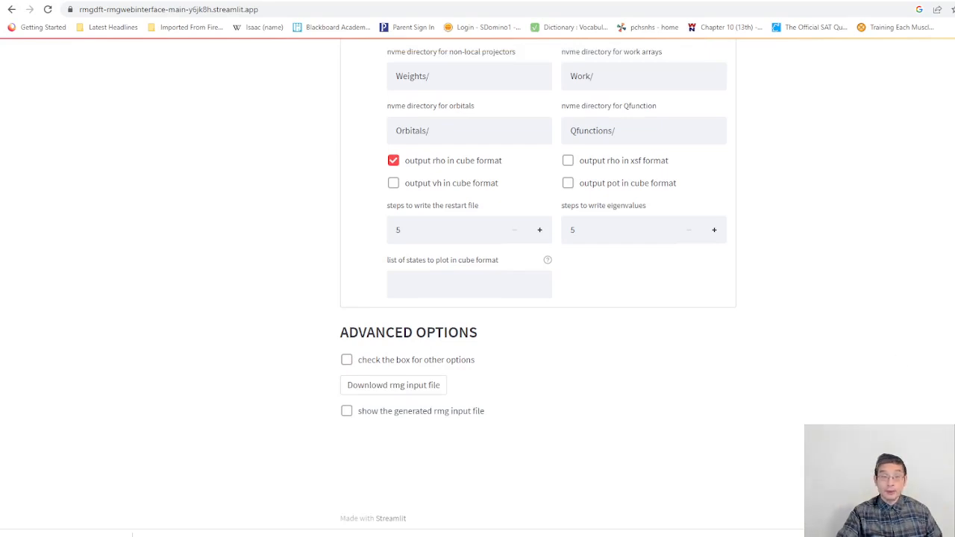
Step: Show the generated RMG input file and review its grid, control, k-point, pseudopotential and exchange correlation sections
click(346, 416)
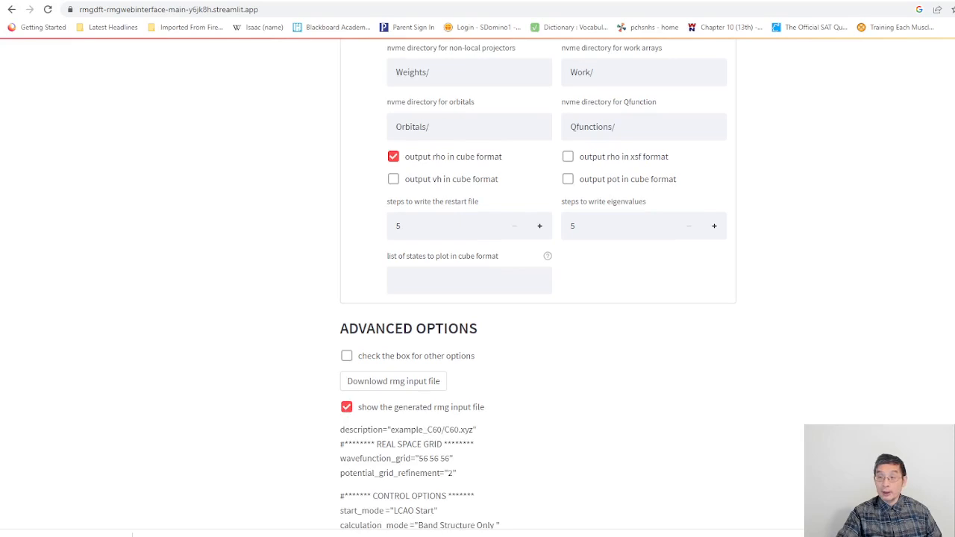
scroll(478, 298, down, 5)
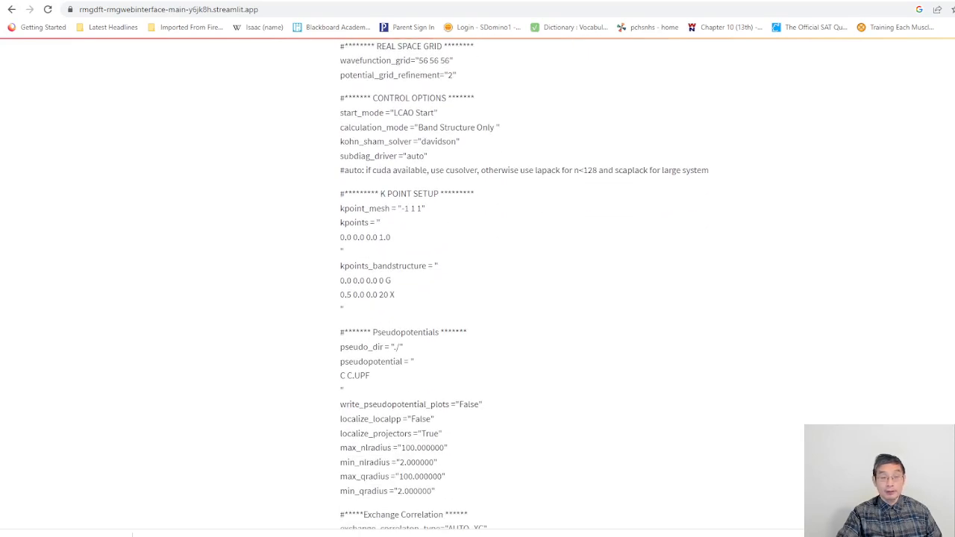
scroll(477, 299, down, 2)
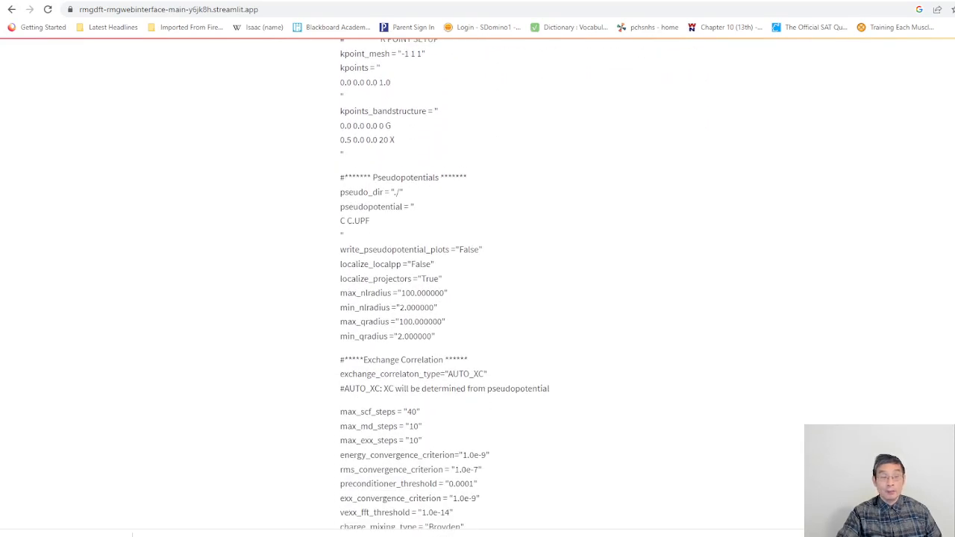
scroll(478, 298, down, 1)
scroll(505, 288, up, 8)
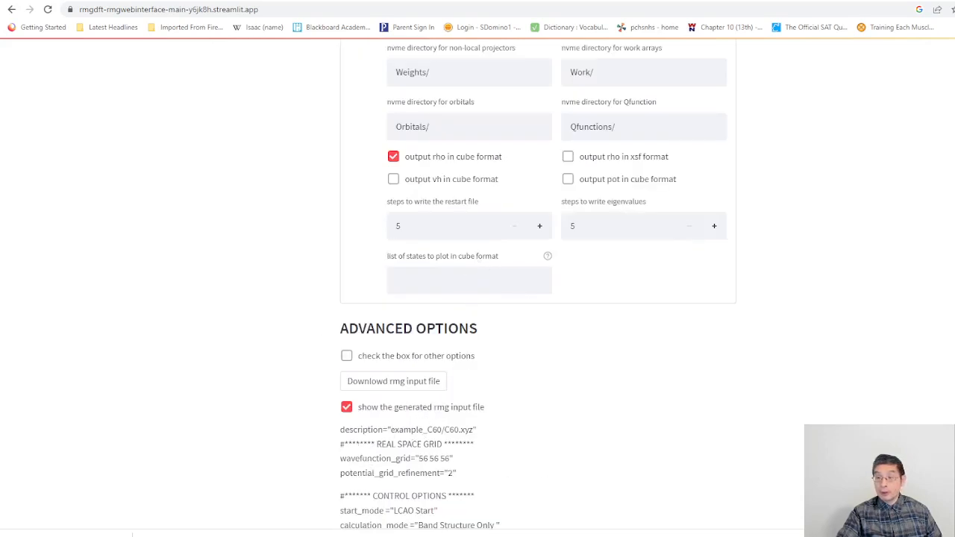
Step: Disable the commonly used options and check the generated input file's exchange correlation, spin and lattice sections
scroll(538, 298, up, 10)
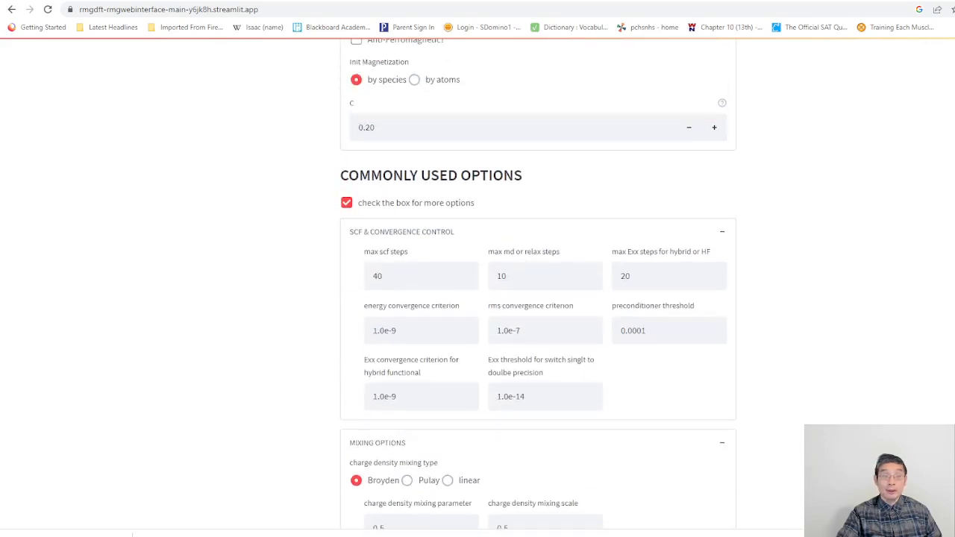
scroll(393, 245, up, 1)
click(347, 237)
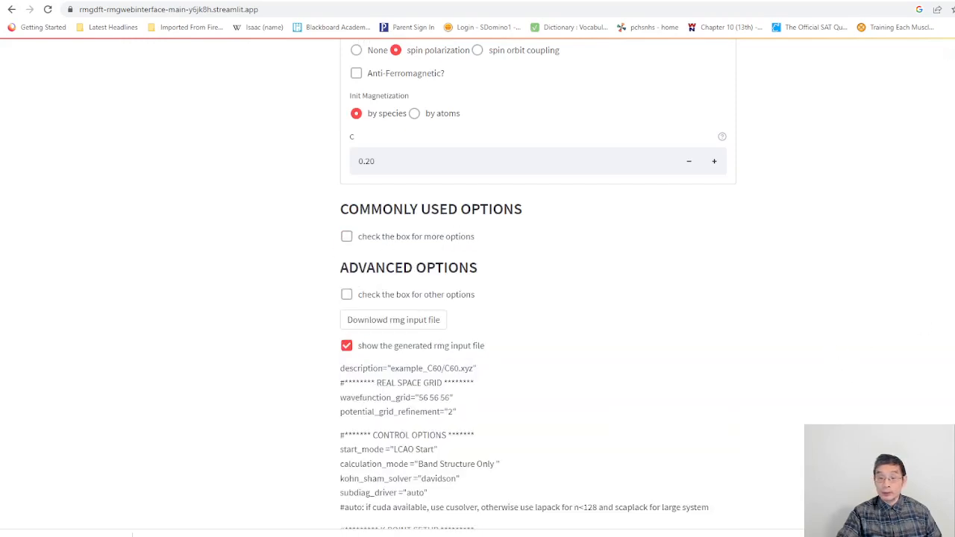
scroll(537, 298, down, 8)
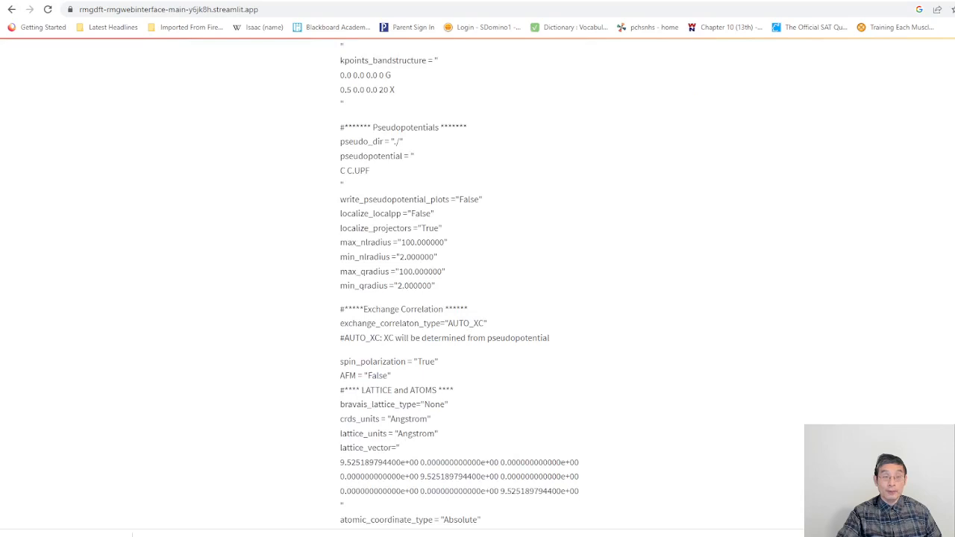
Step: Disable tuning the localization of pseudopotentials in the pseudopotential settings
scroll(538, 298, up, 15)
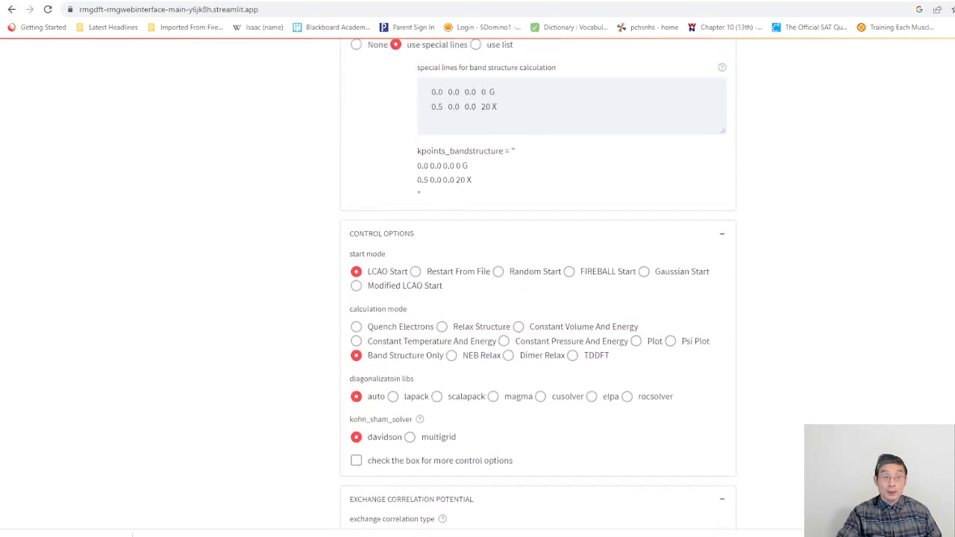
scroll(538, 299, up, 4)
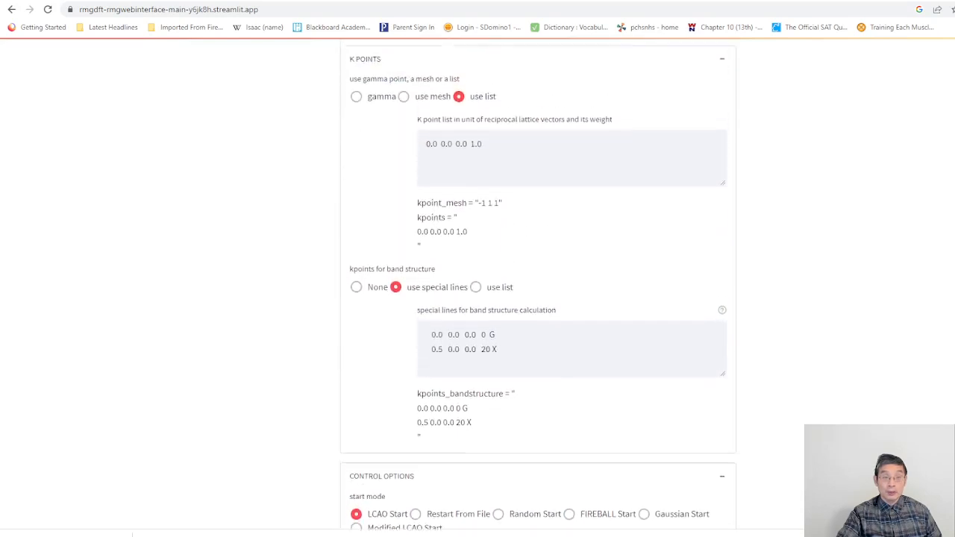
scroll(537, 299, up, 5)
scroll(537, 298, up, 1)
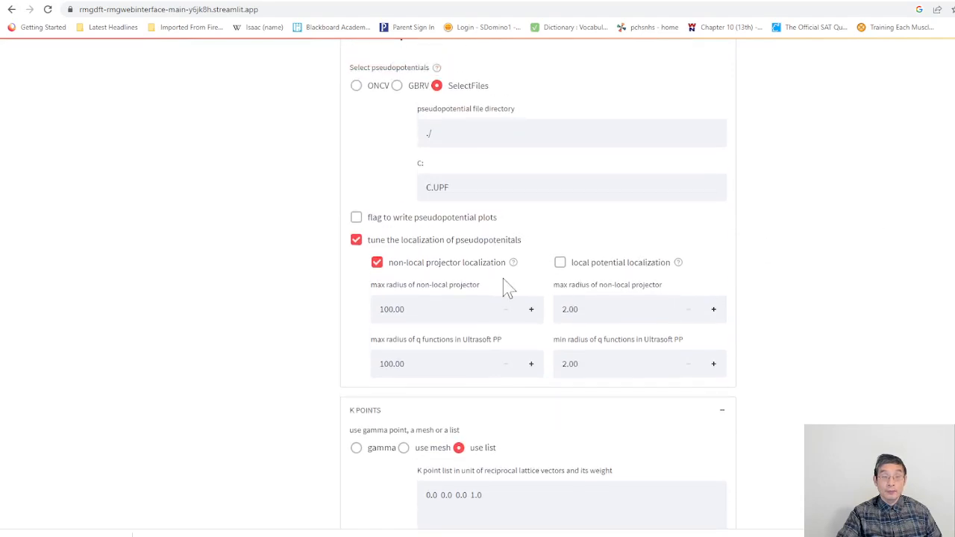
click(356, 240)
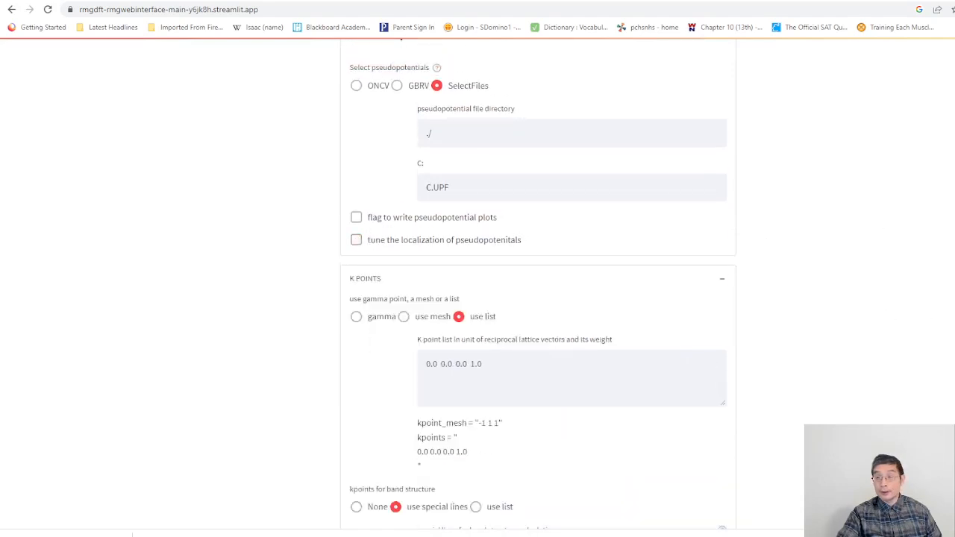
Step: Examine the regenerated input file from control options to atoms and compare it with the pseudopotential and k-point settings
scroll(538, 299, down, 20)
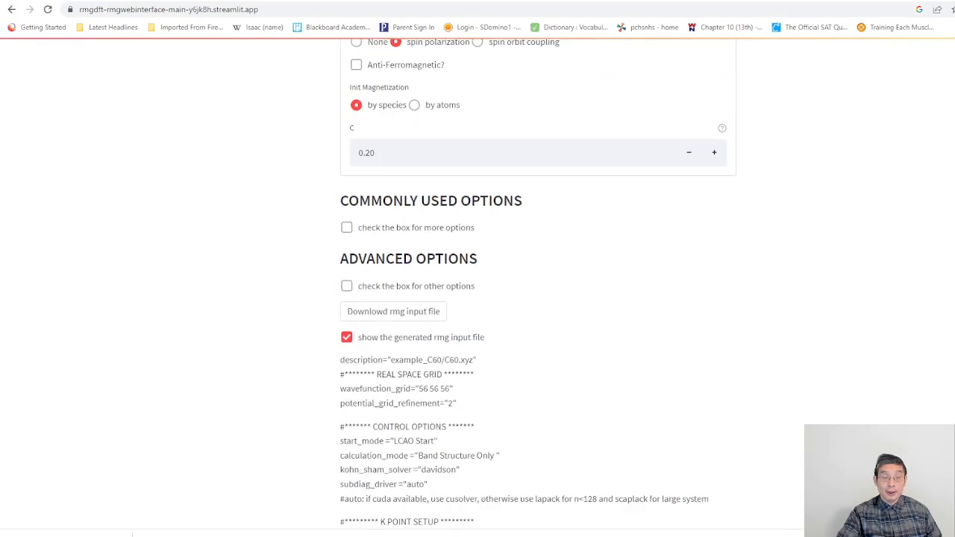
scroll(537, 298, down, 7)
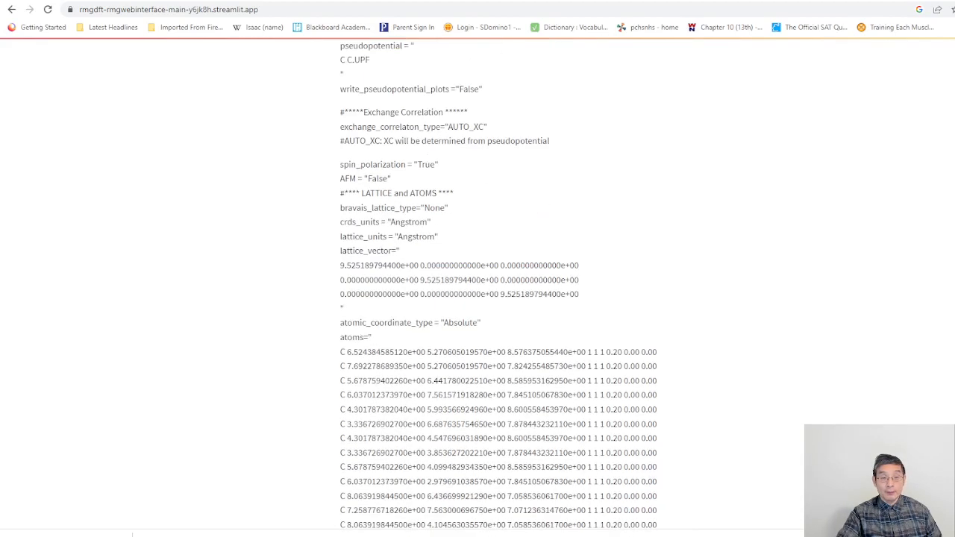
scroll(523, 299, up, 7)
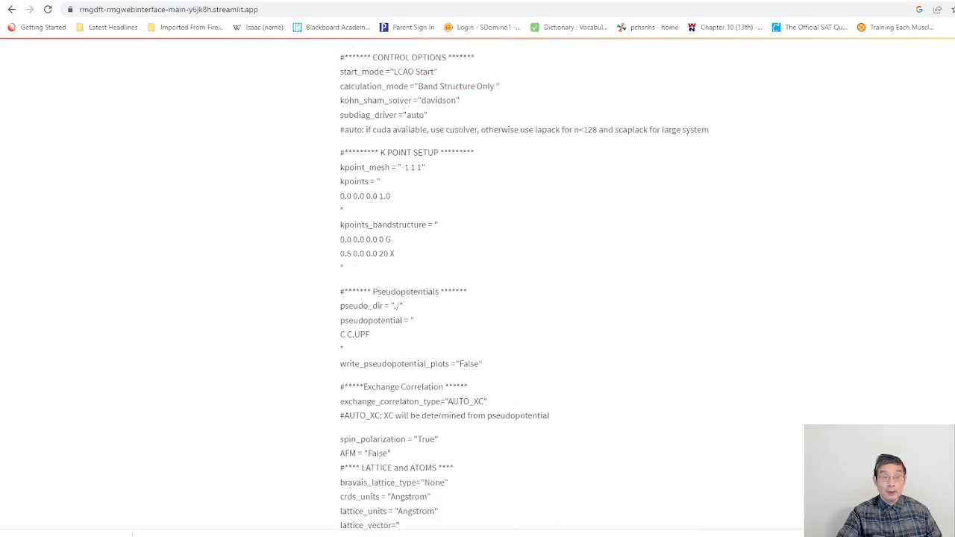
scroll(685, 306, up, 2)
scroll(684, 305, down, 1)
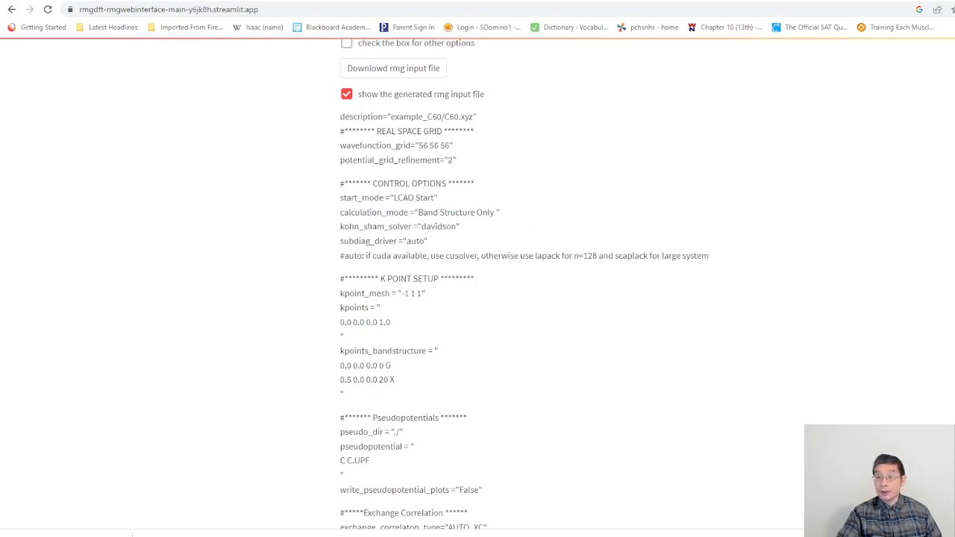
scroll(537, 299, up, 20)
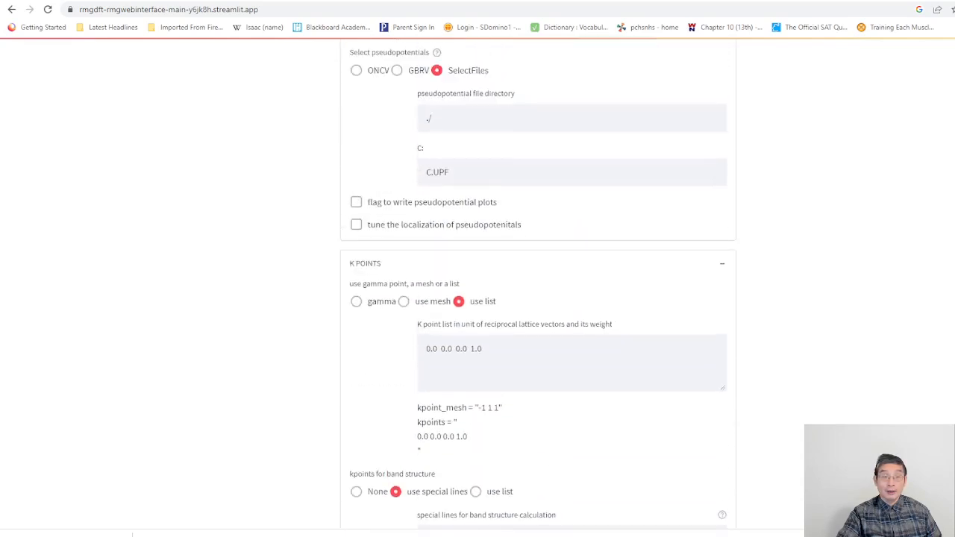
scroll(537, 299, up, 4)
scroll(537, 298, down, 3)
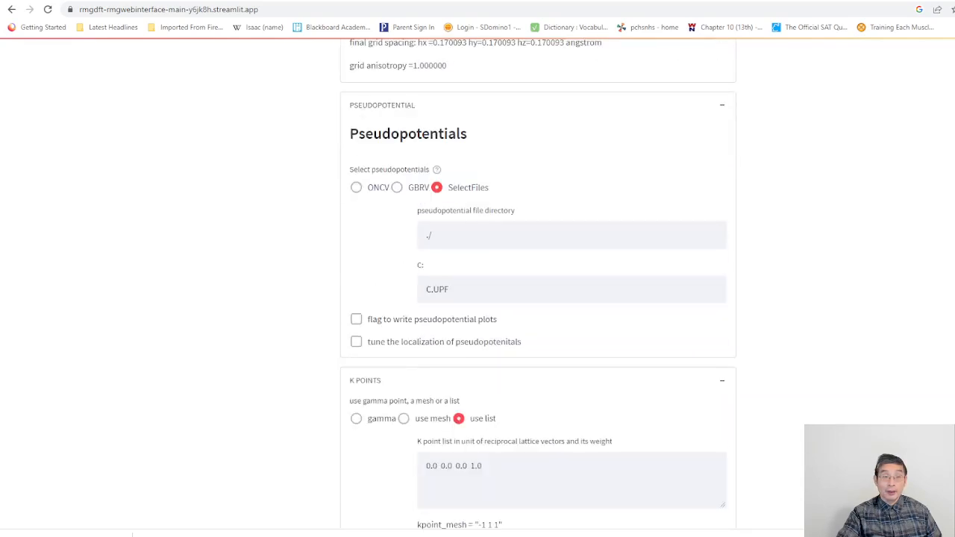
Step: Set the calculation mode to Quench Electrons in the control options and check the generated input file's control section
scroll(537, 298, up, 6)
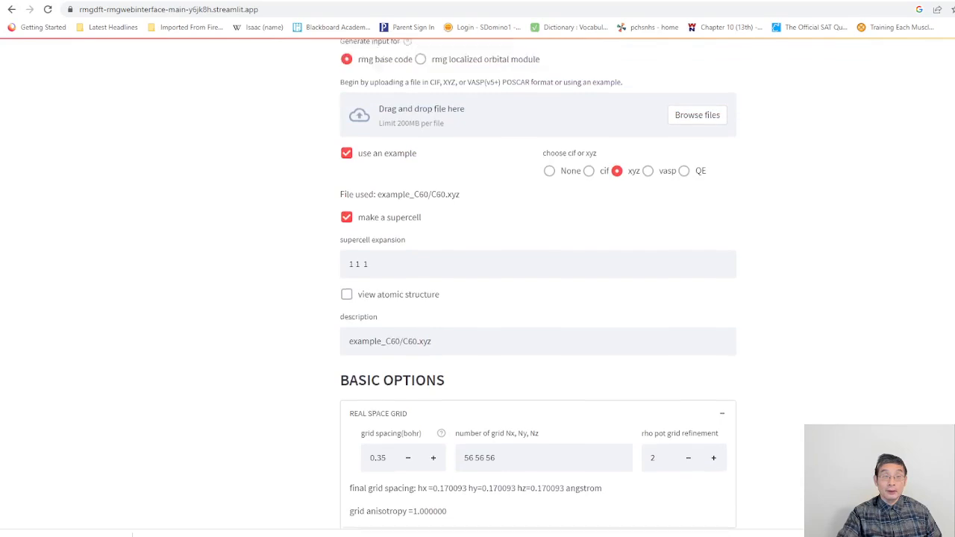
scroll(537, 299, up, 4)
scroll(538, 299, down, 3)
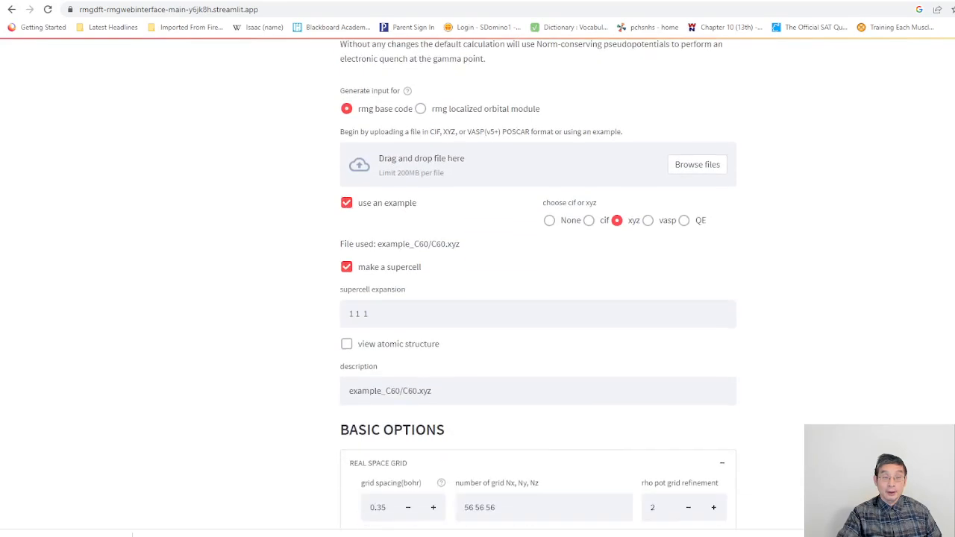
scroll(537, 299, down, 3)
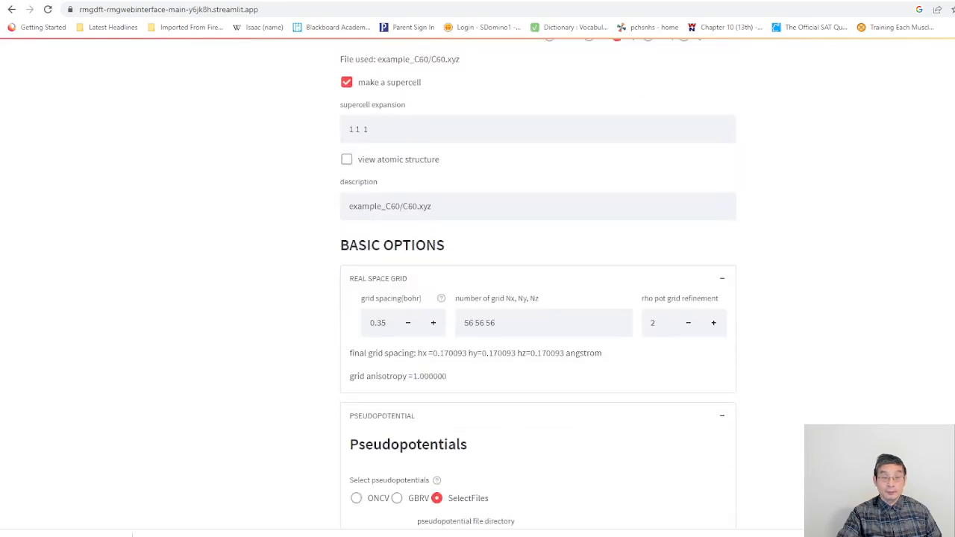
scroll(537, 299, down, 7)
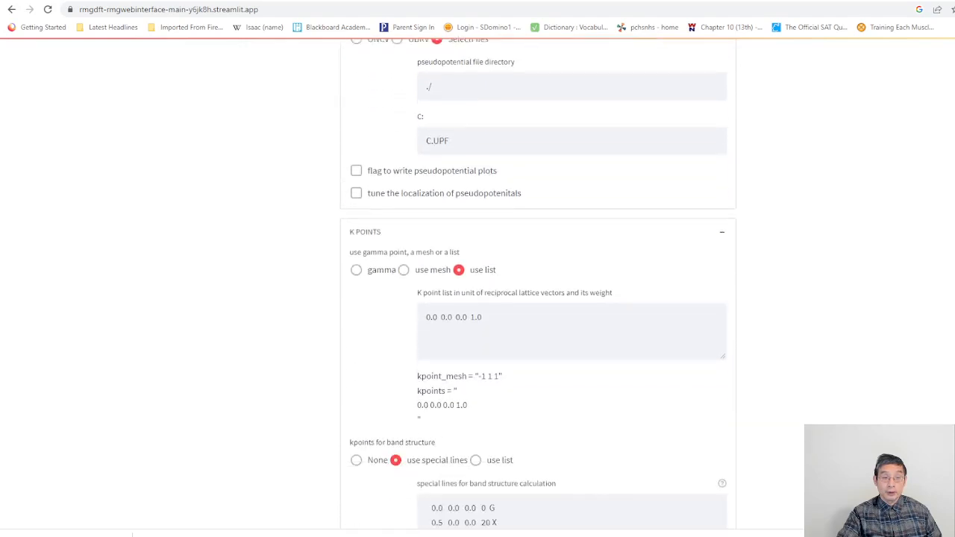
scroll(537, 299, down, 6)
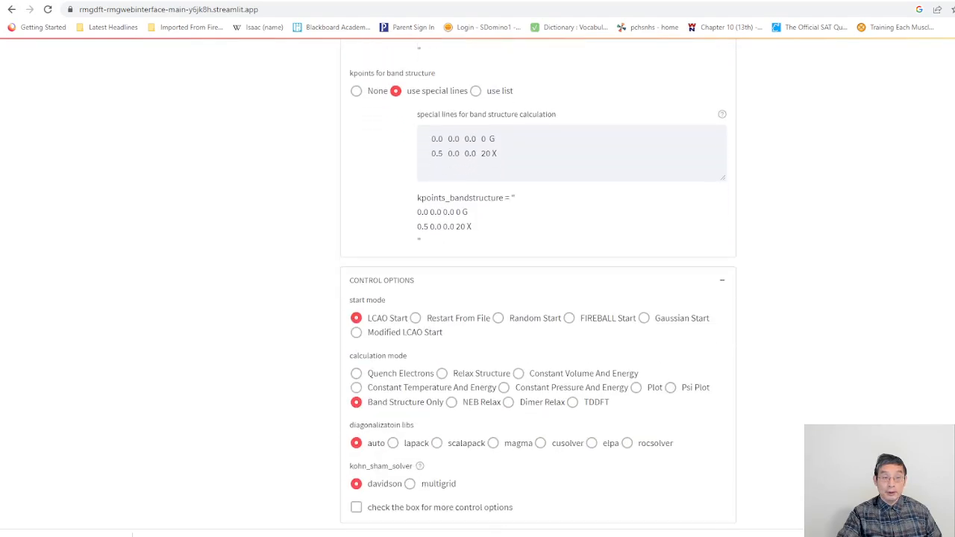
scroll(485, 392, down, 1)
click(356, 319)
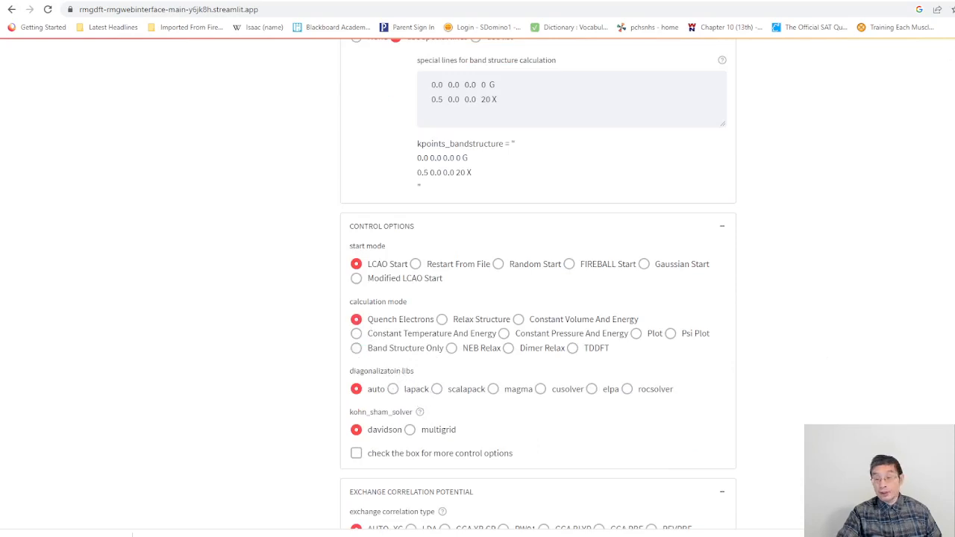
drag(350, 246, 711, 265)
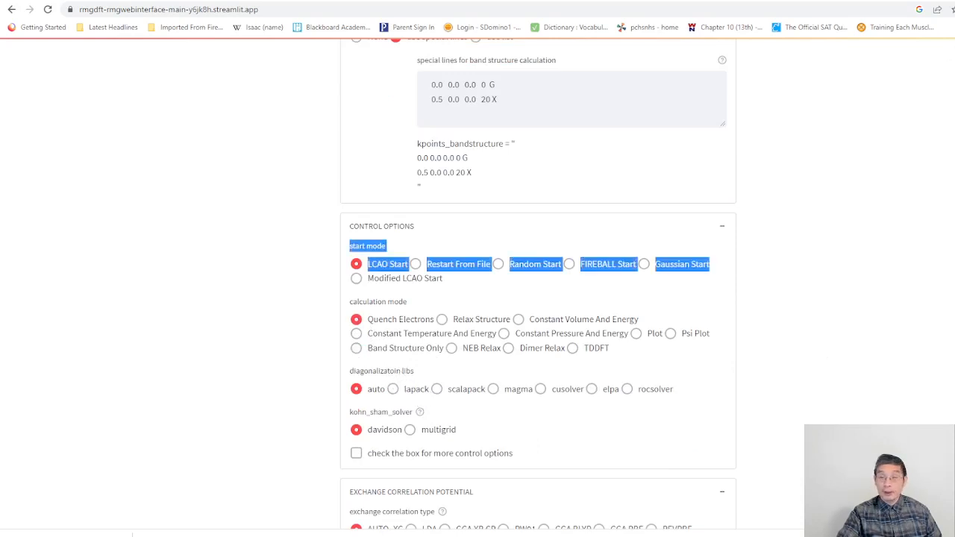
scroll(780, 245, down, 2)
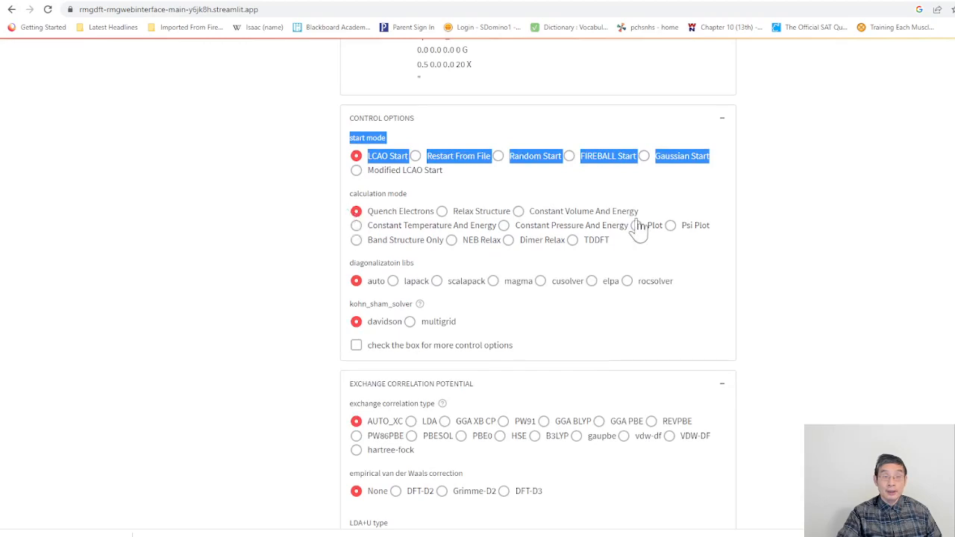
scroll(538, 284, down, 15)
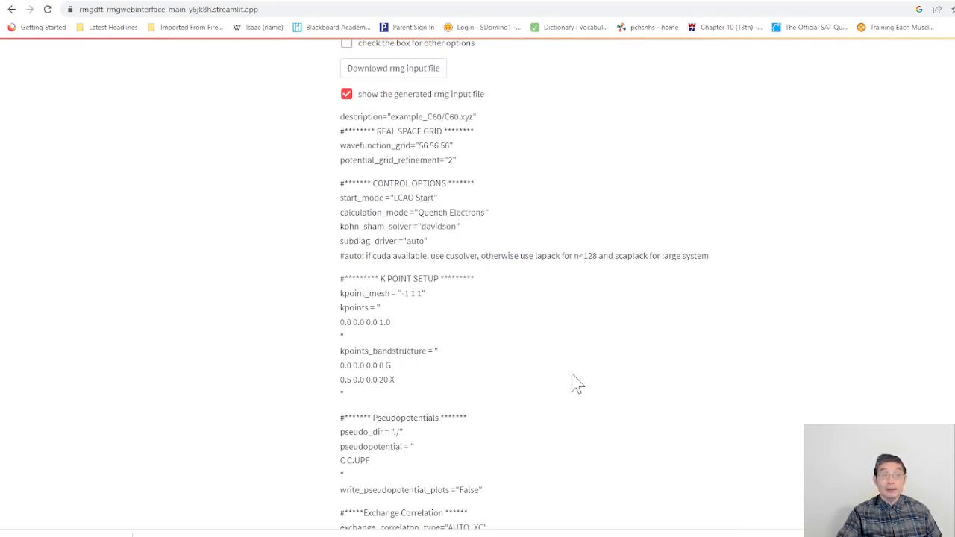
scroll(522, 284, down, 3)
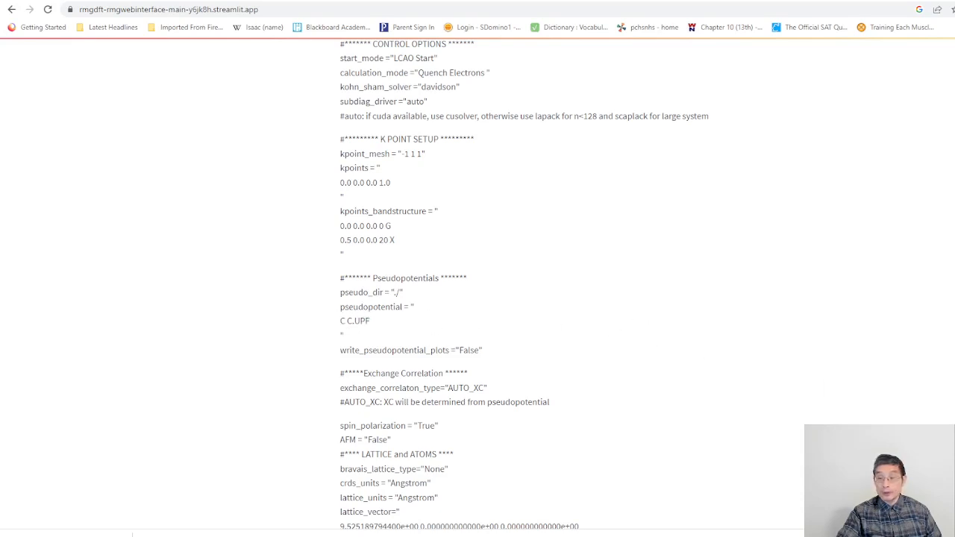
Step: Switch the pseudopotential selection from custom files to the ONCV set
scroll(537, 283, up, 15)
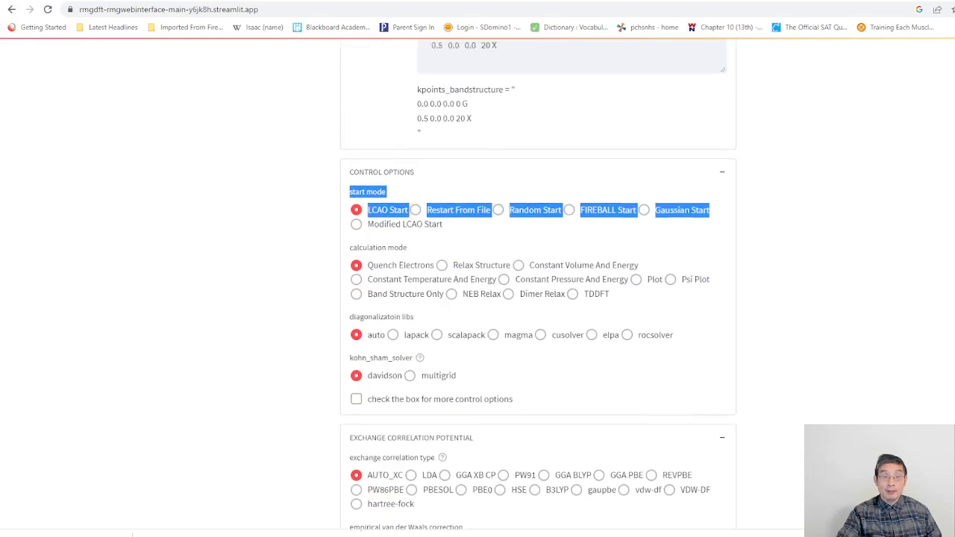
scroll(537, 284, up, 7)
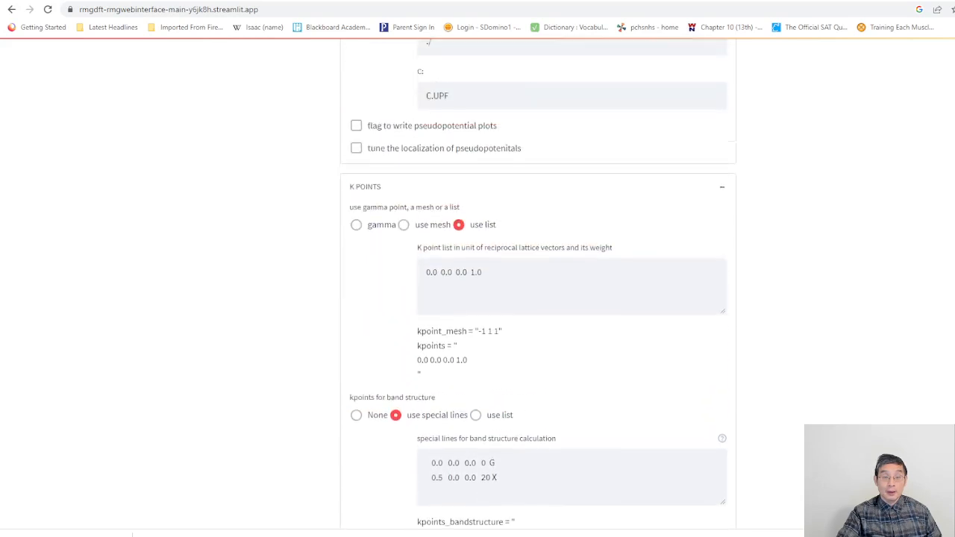
scroll(538, 284, up, 1)
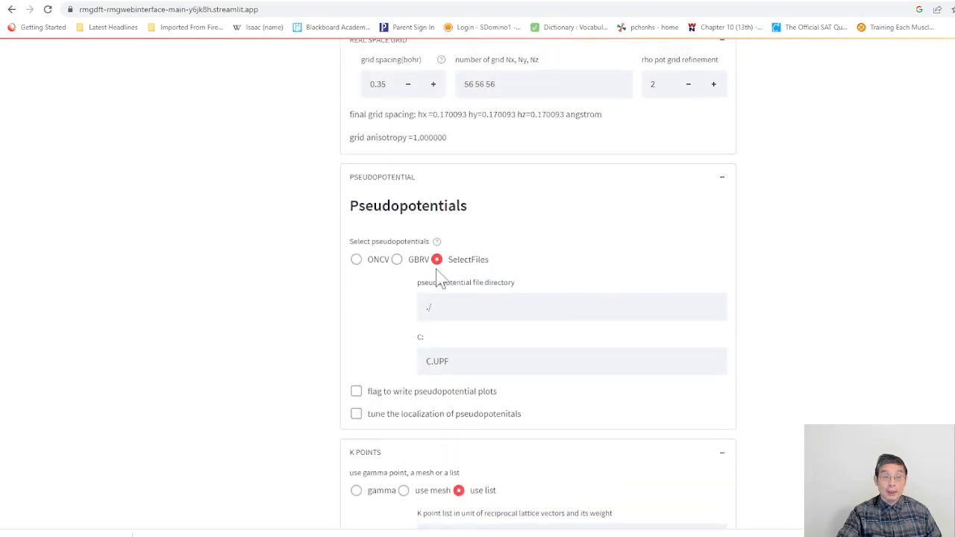
click(357, 260)
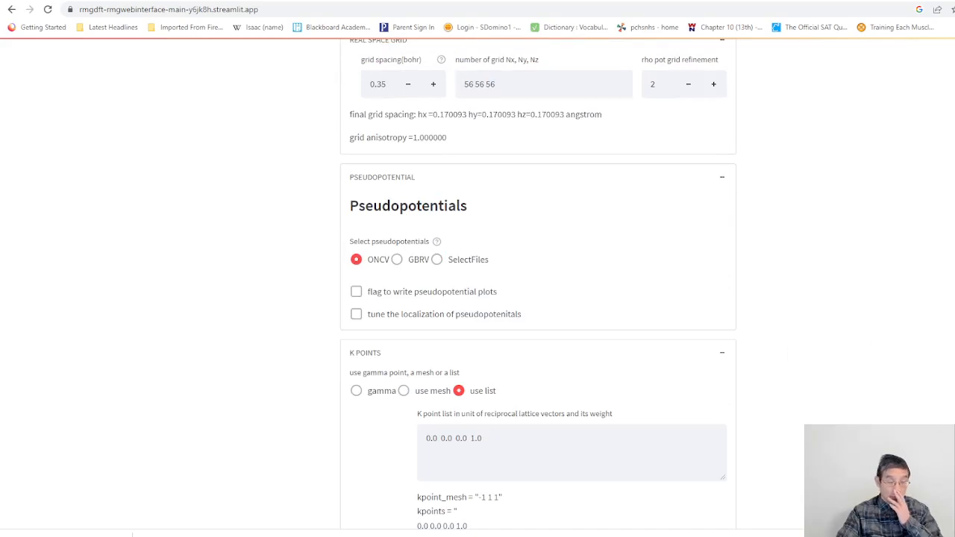
Step: Examine the regenerated input file's pseudopotential, exchange correlation, spin, lattice and atoms sections, and look back over the basic options
scroll(537, 298, down, 10)
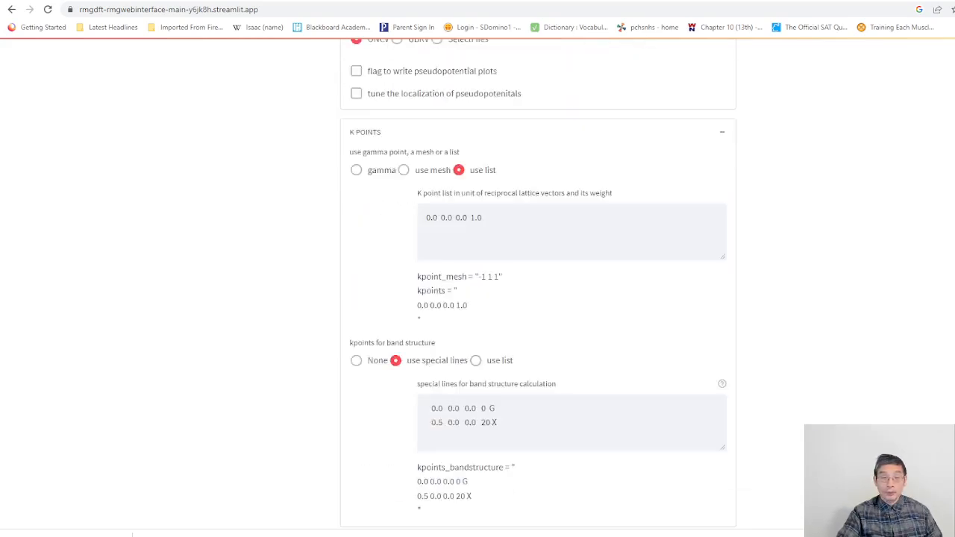
scroll(538, 298, down, 6)
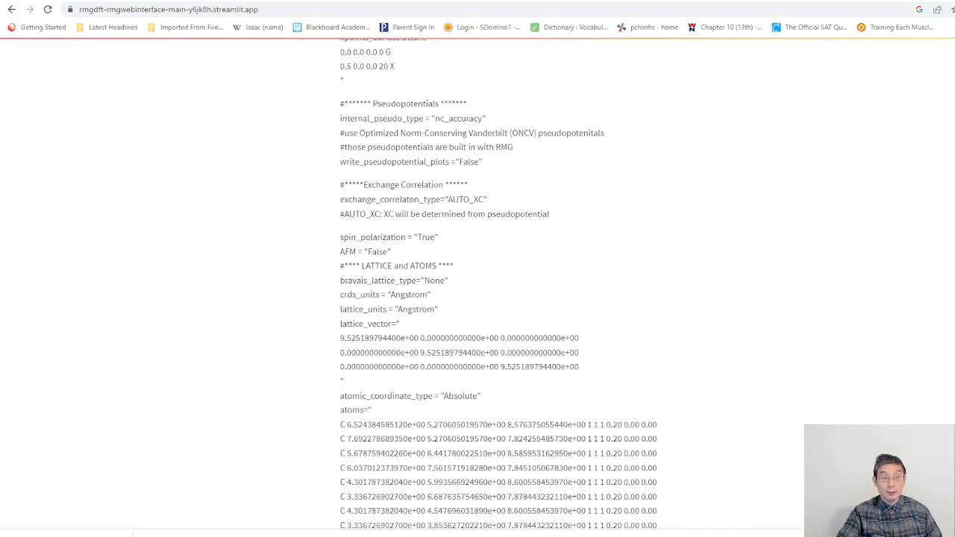
scroll(478, 298, down, 1)
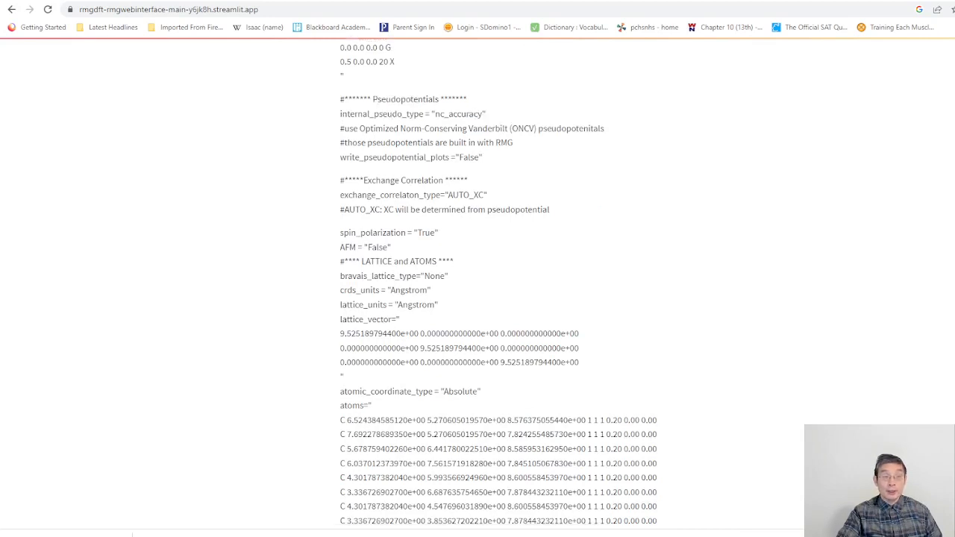
scroll(478, 298, up, 1)
scroll(478, 299, up, 1)
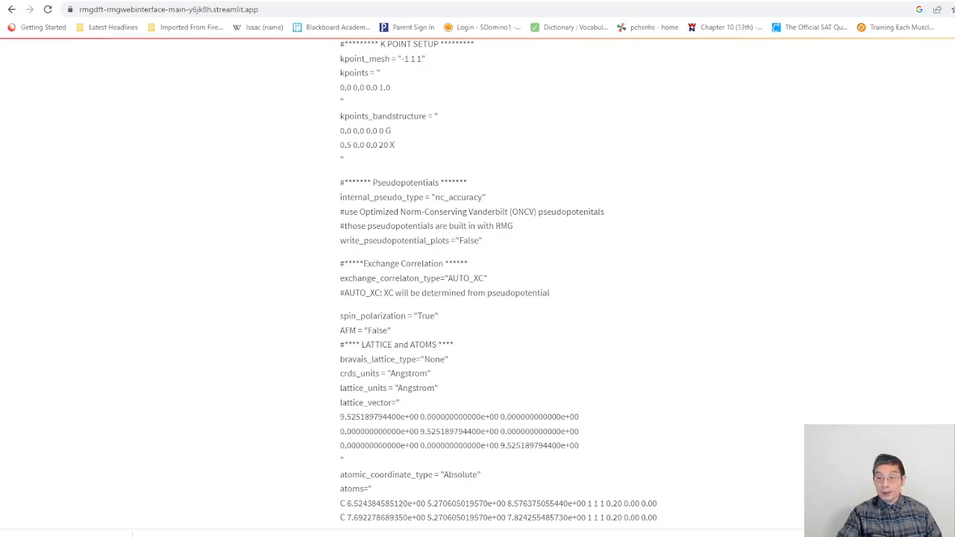
scroll(488, 194, down, 5)
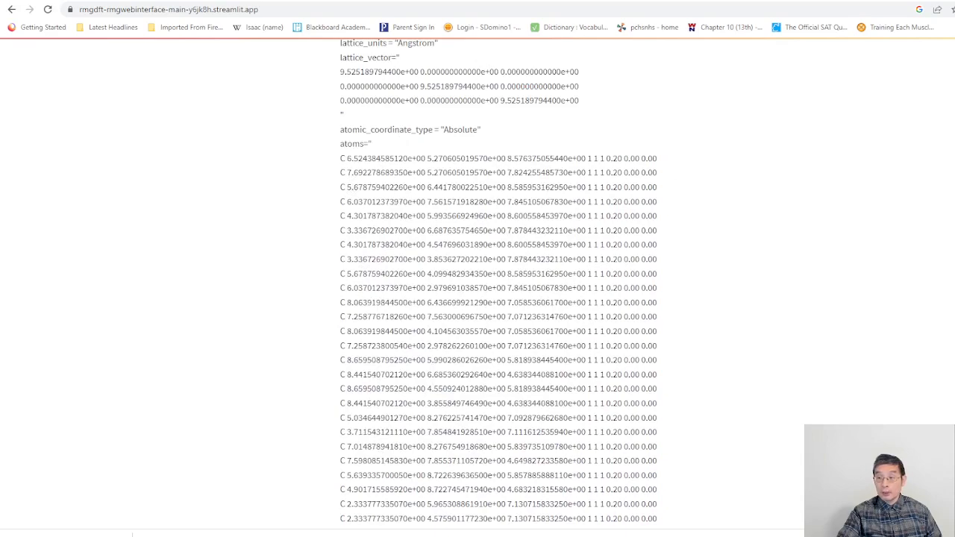
scroll(498, 283, down, 15)
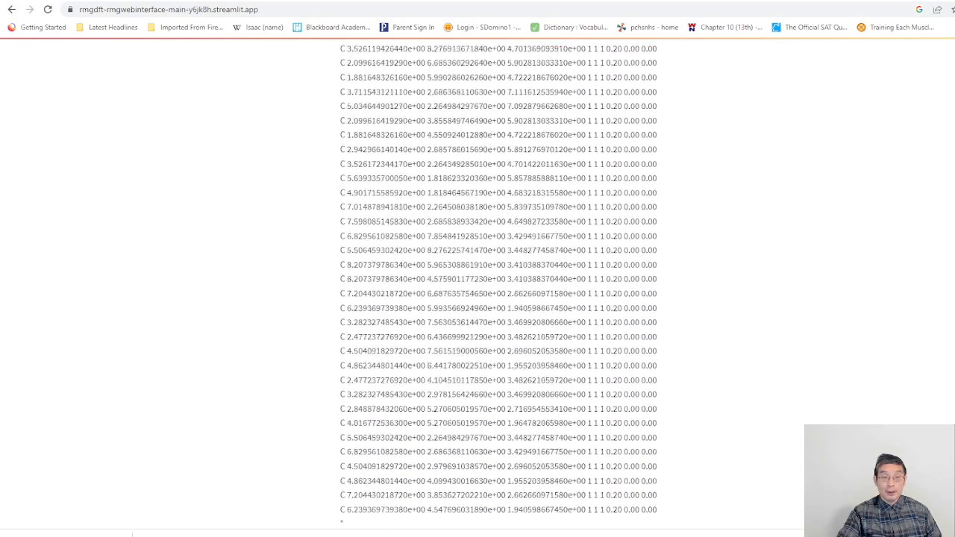
scroll(537, 284, up, 20)
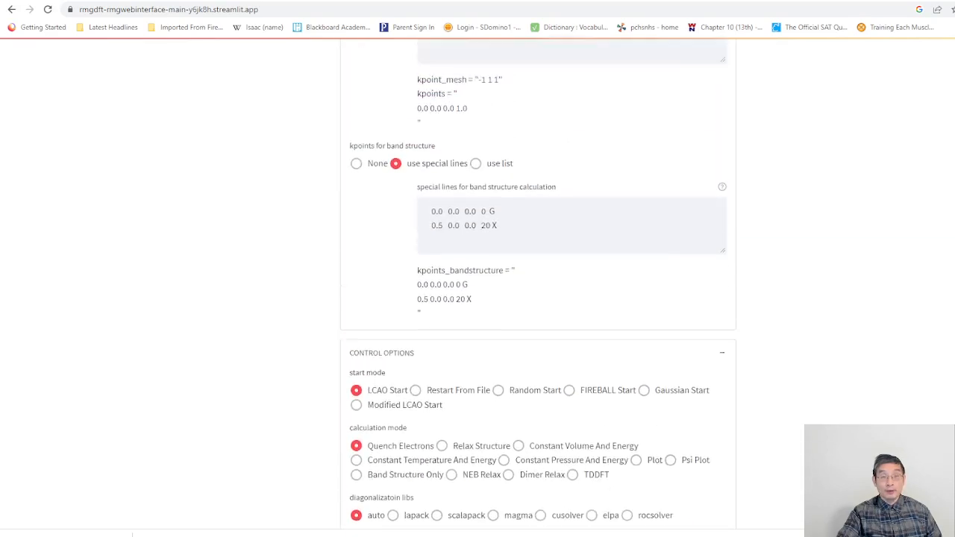
scroll(537, 284, up, 9)
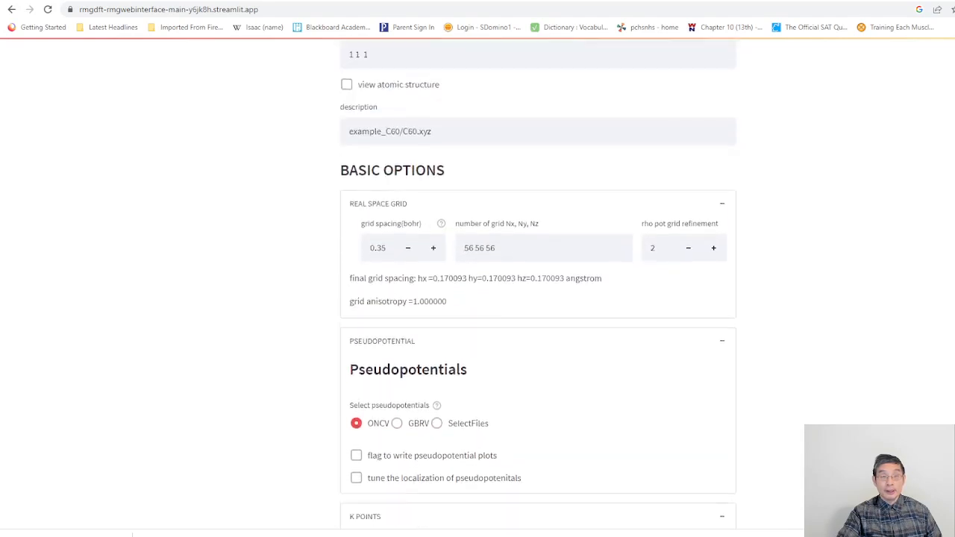
scroll(537, 284, up, 2)
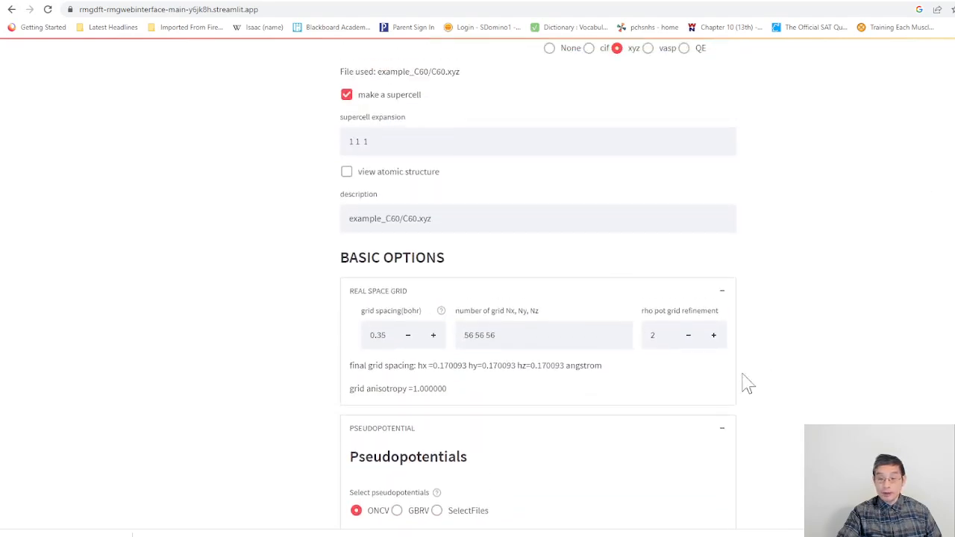